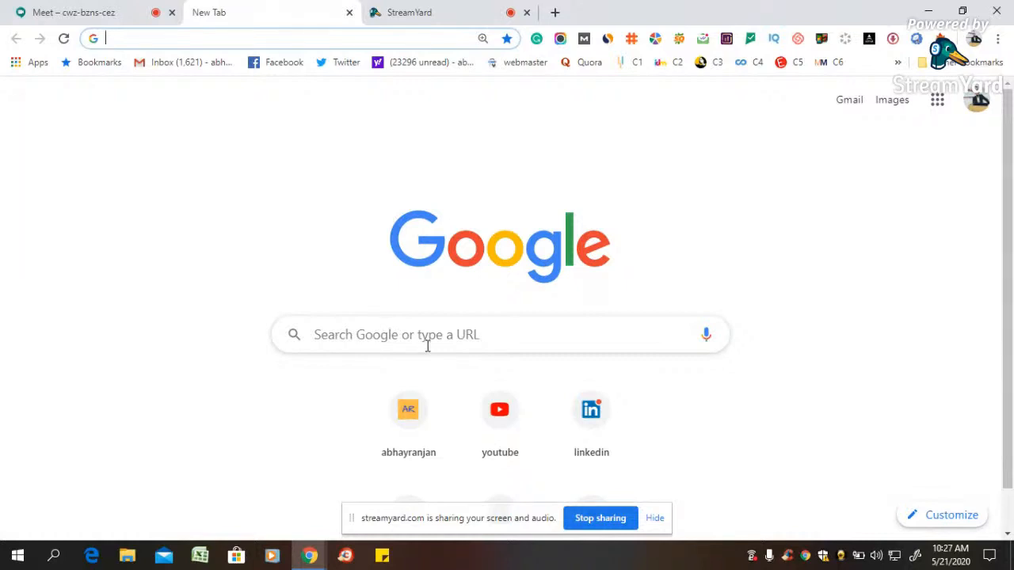
Search Google for "google keyword planner tool"
left_click(427, 346)
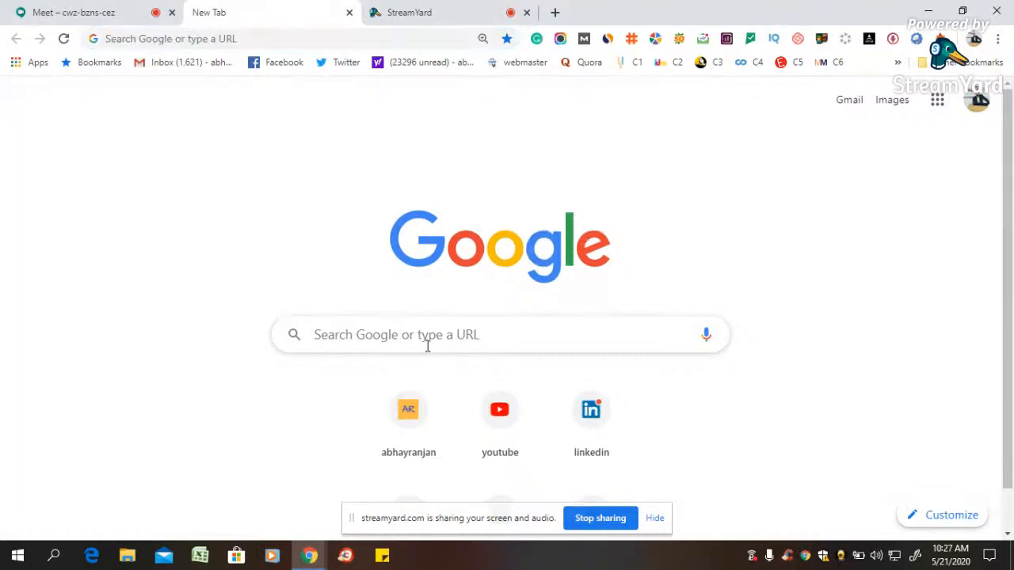
type("google")
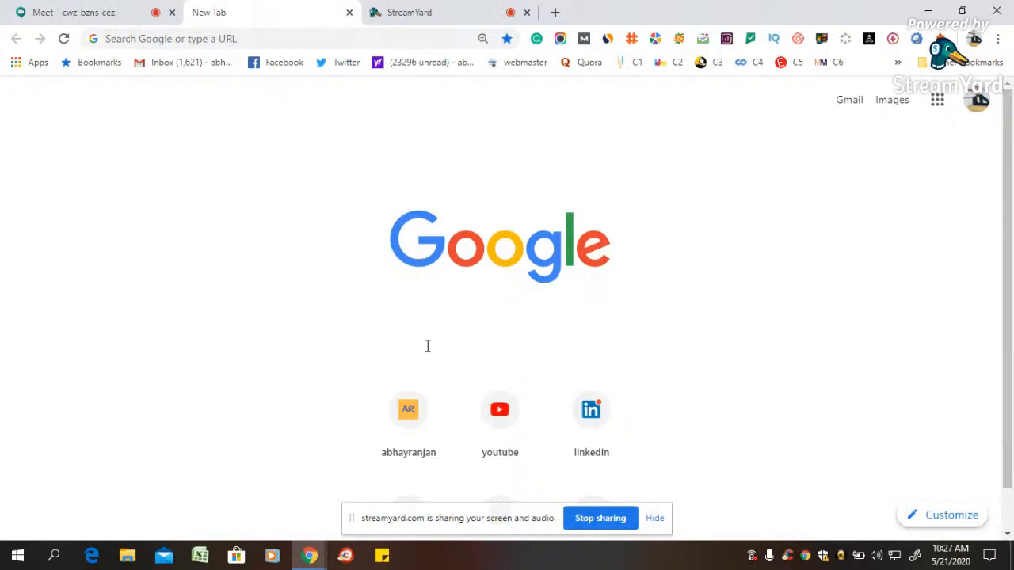
type(" adword")
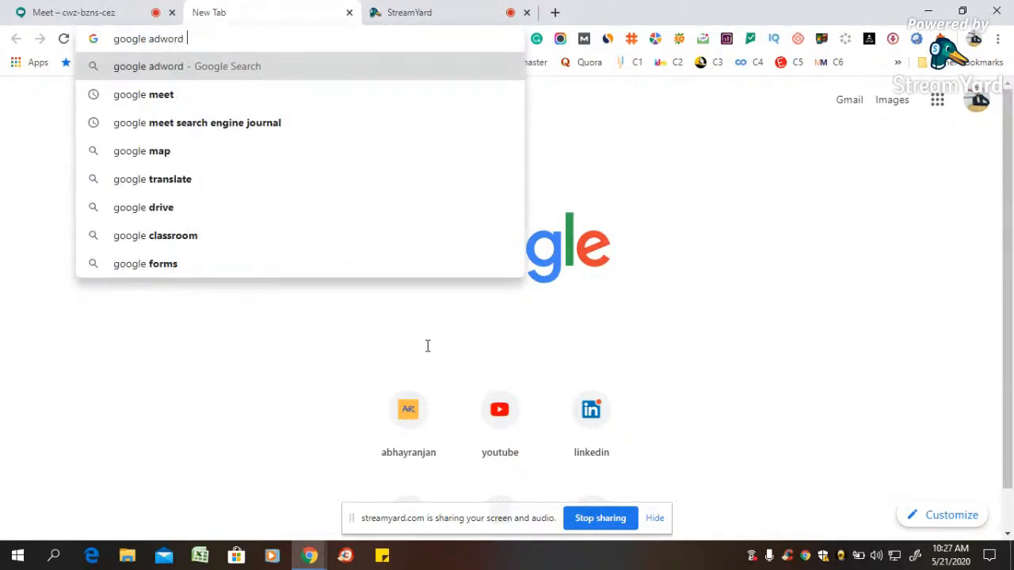
type(" planner")
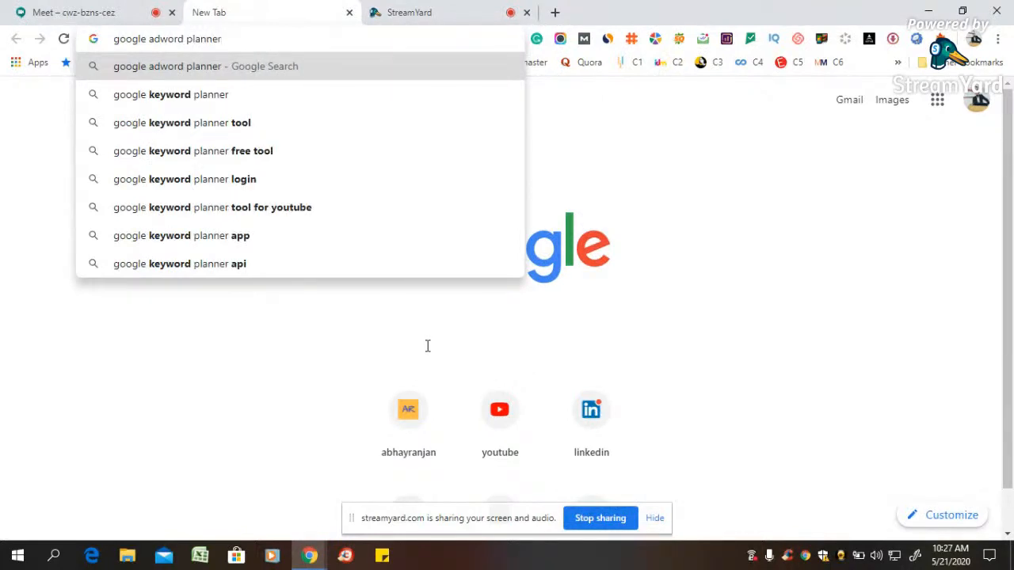
left_click(241, 123)
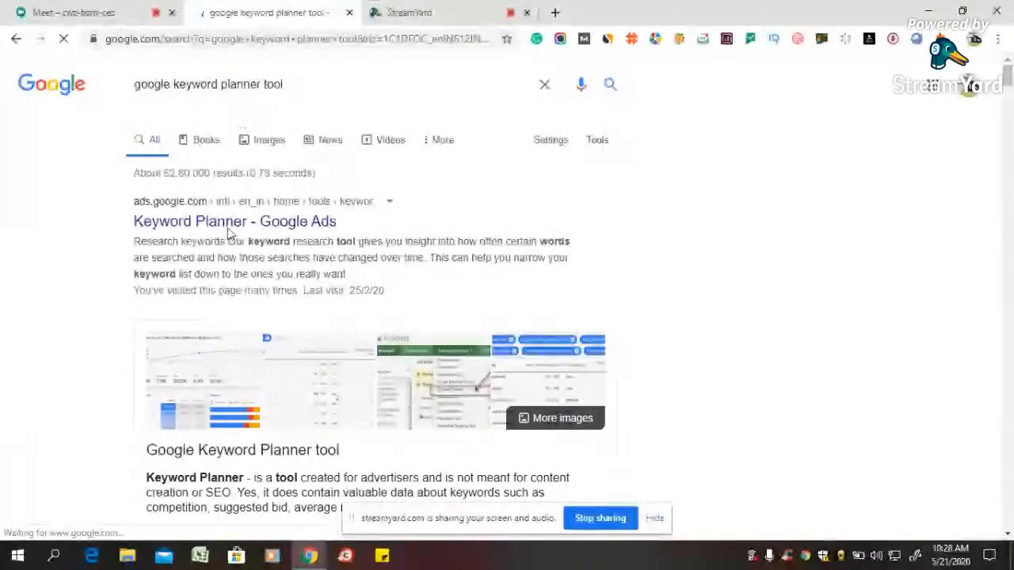
Open the Keyword Planner - Google Ads result and enter Keyword Planner with the first listed Google Ads account
left_click(323, 225)
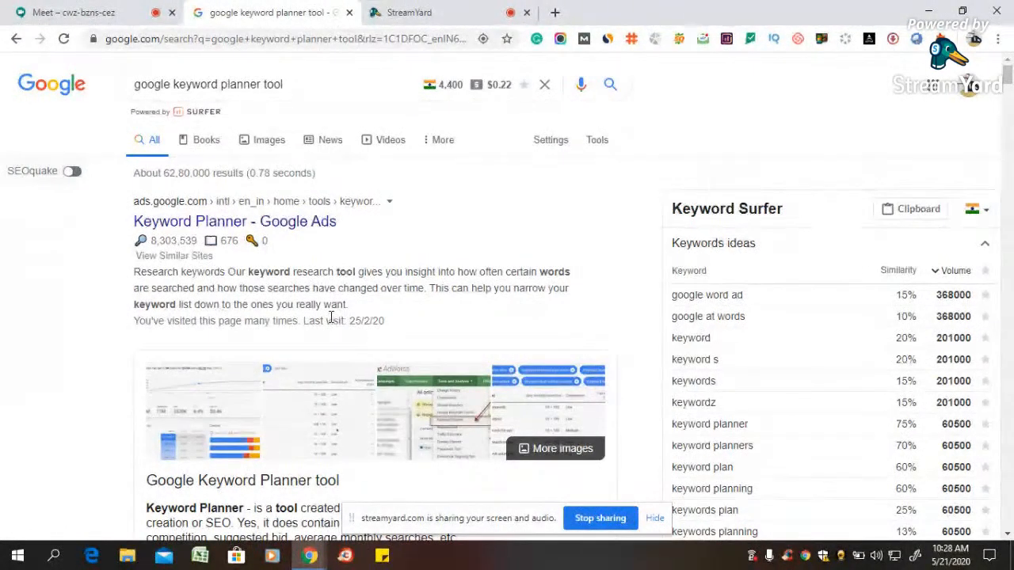
left_click(329, 230)
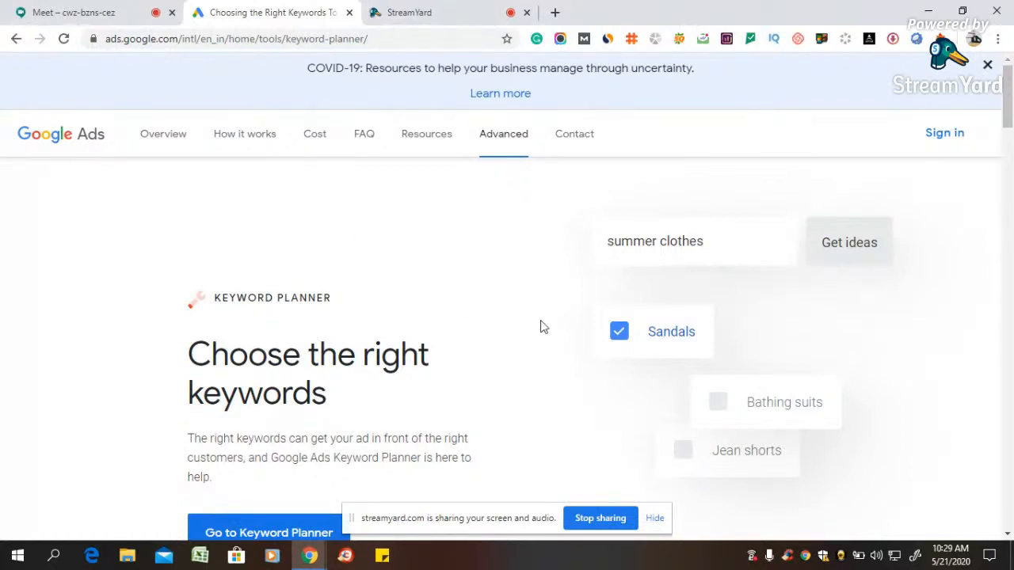
scroll(567, 331, "down", 2)
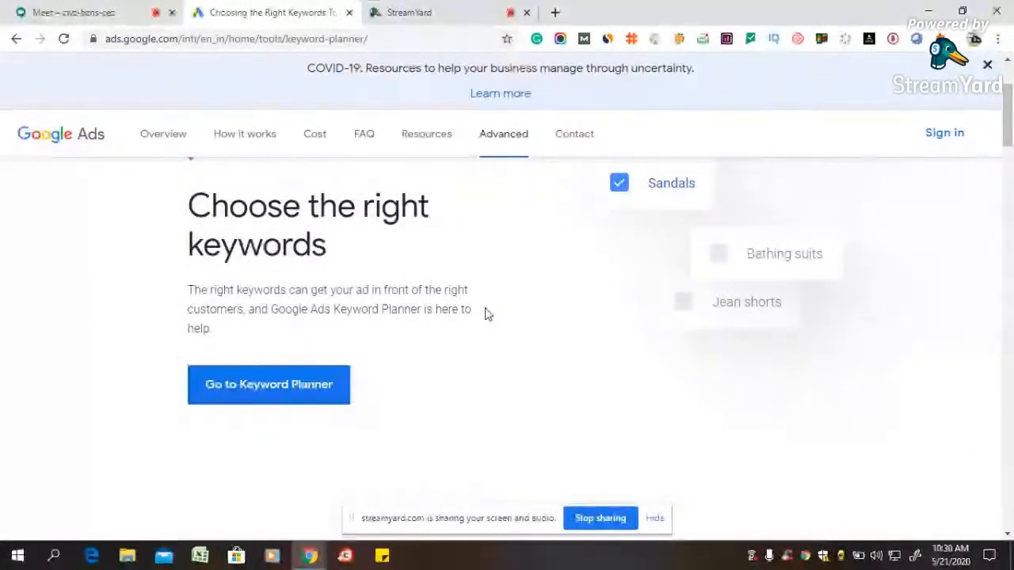
left_click(277, 390)
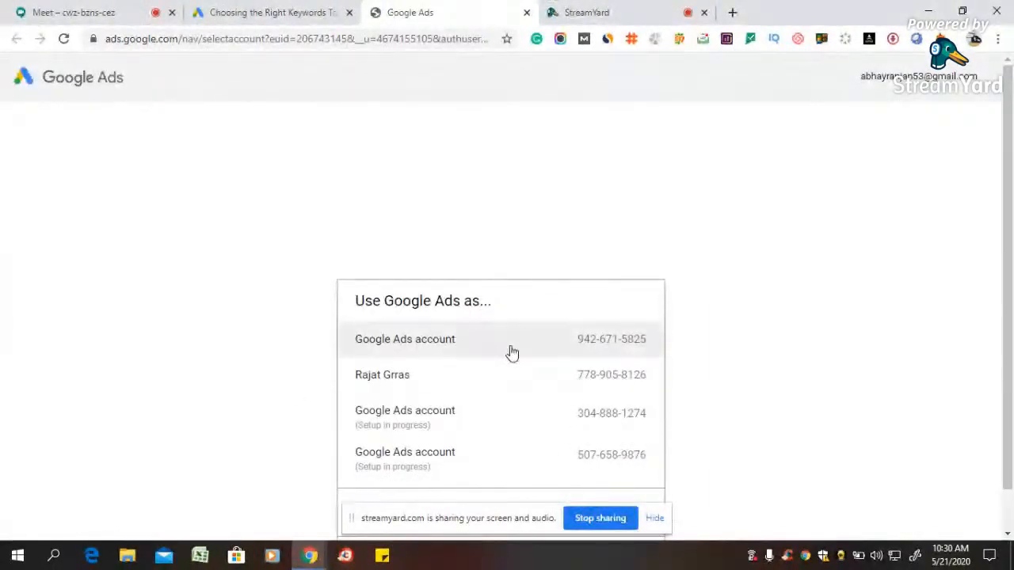
scroll(538, 340, "down", 1)
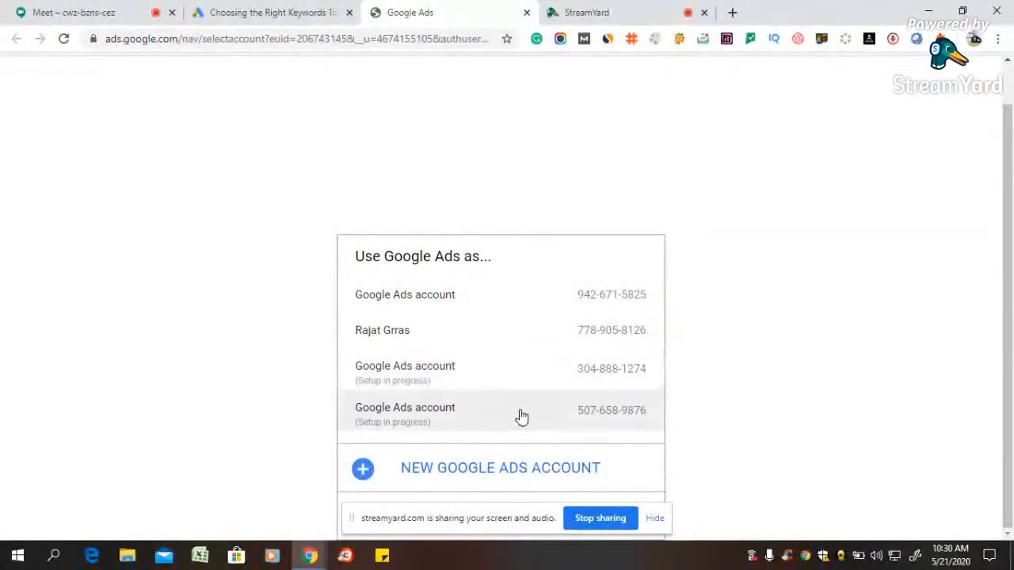
left_click(539, 307)
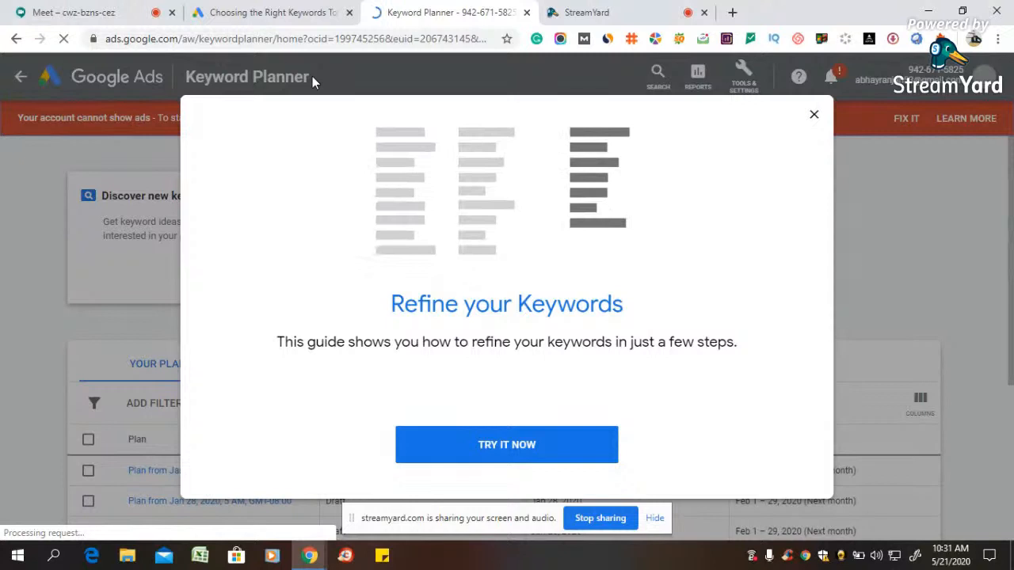
Clear the Refine your Keywords introduction and exit its guide to reach the Keyword Planner home page
left_click(535, 458)
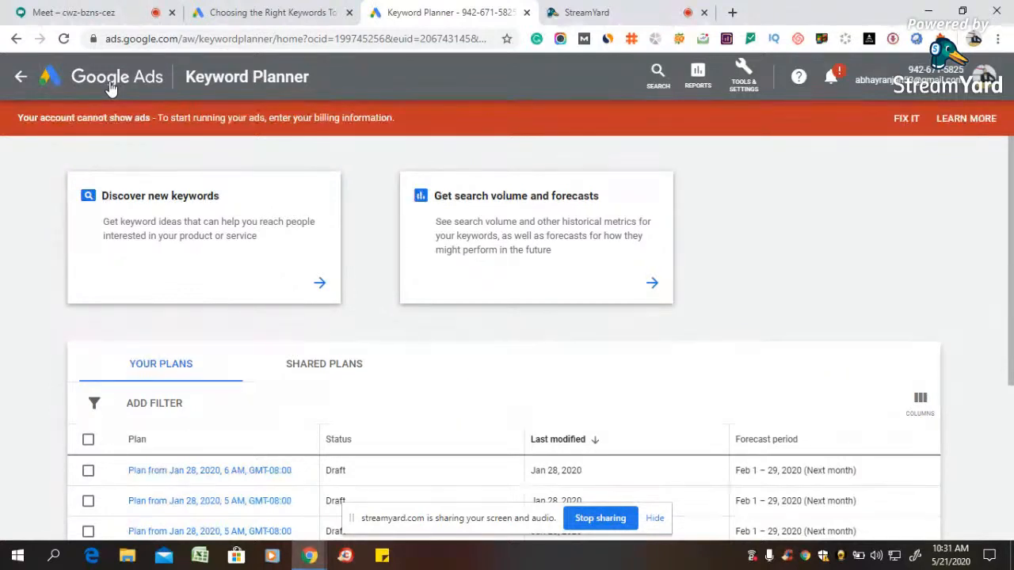
left_click(749, 89)
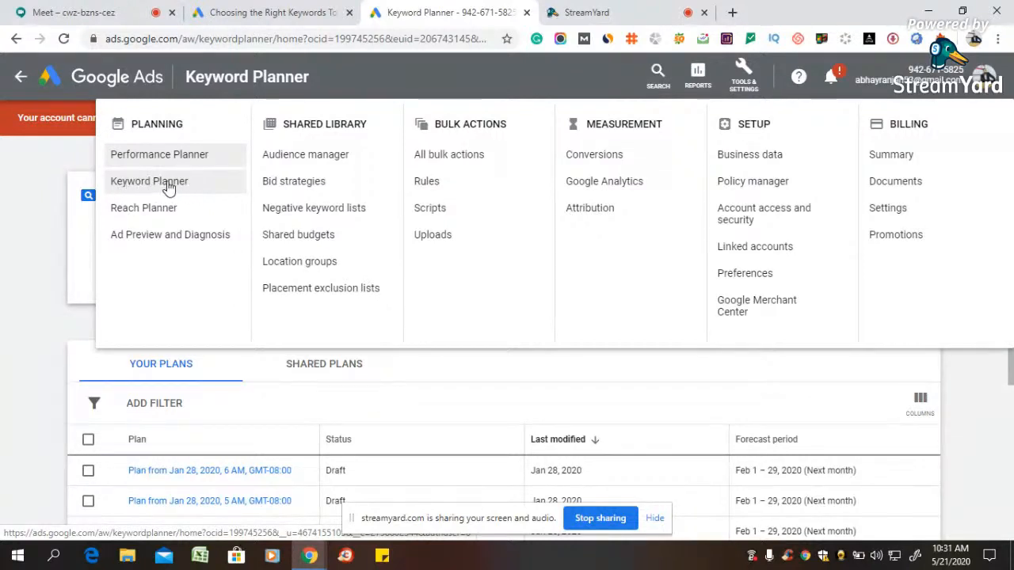
left_click(43, 220)
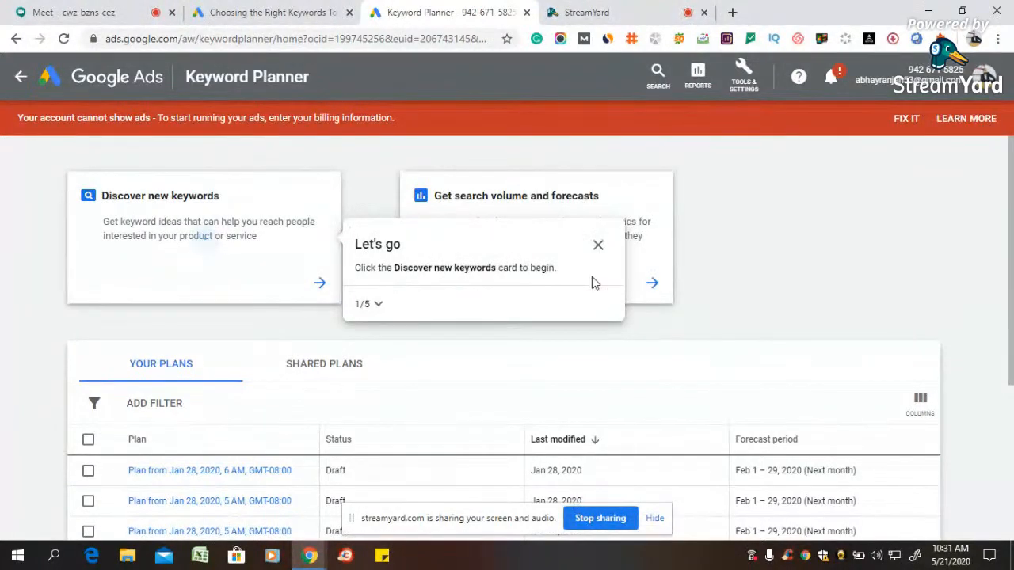
left_click(852, 262)
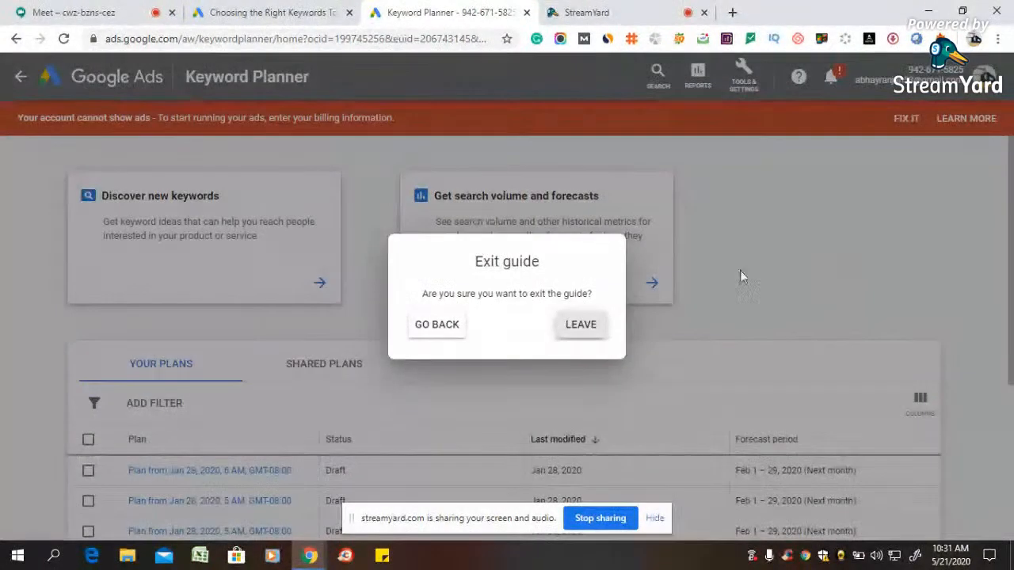
left_click(579, 326)
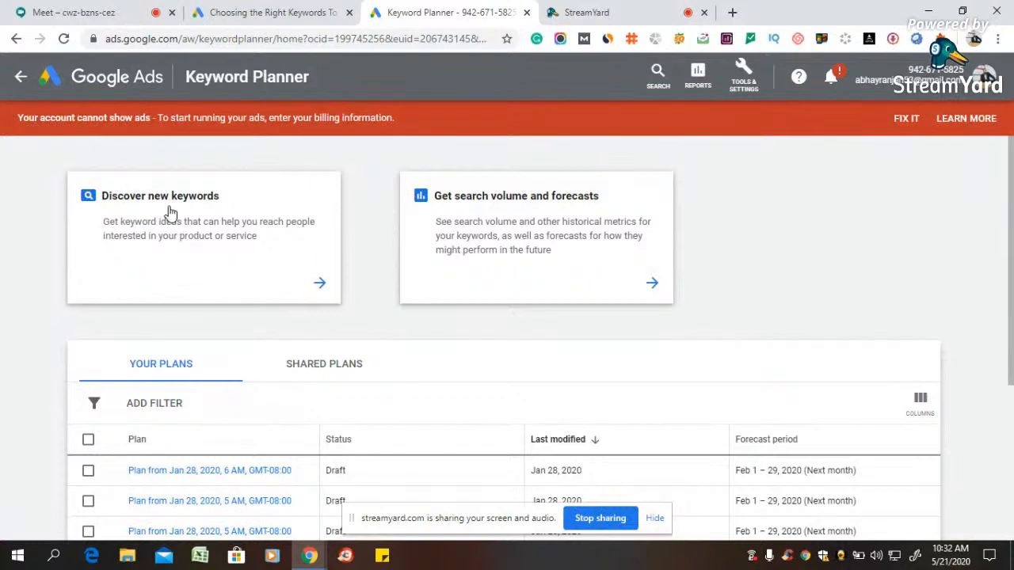
Open Discover new keywords in keyword-based mode and remove the prefilled "shoes" keyword
left_click(323, 291)
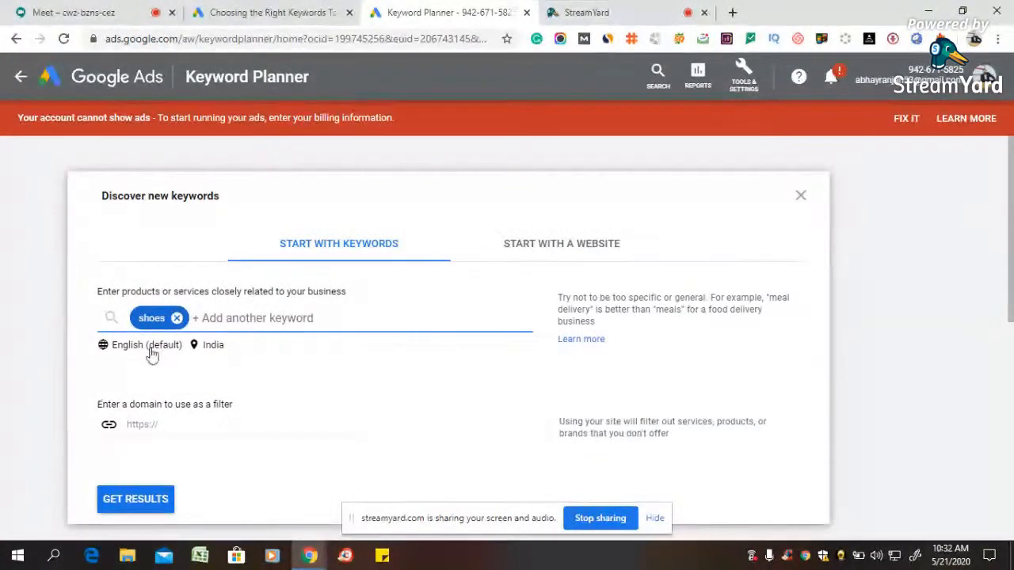
left_click(177, 319)
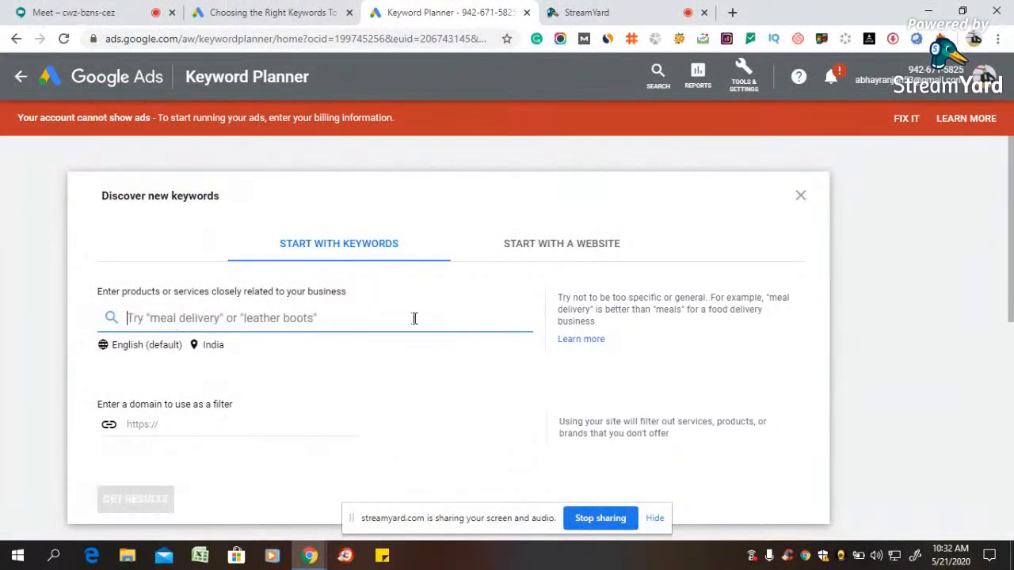
left_click(530, 252)
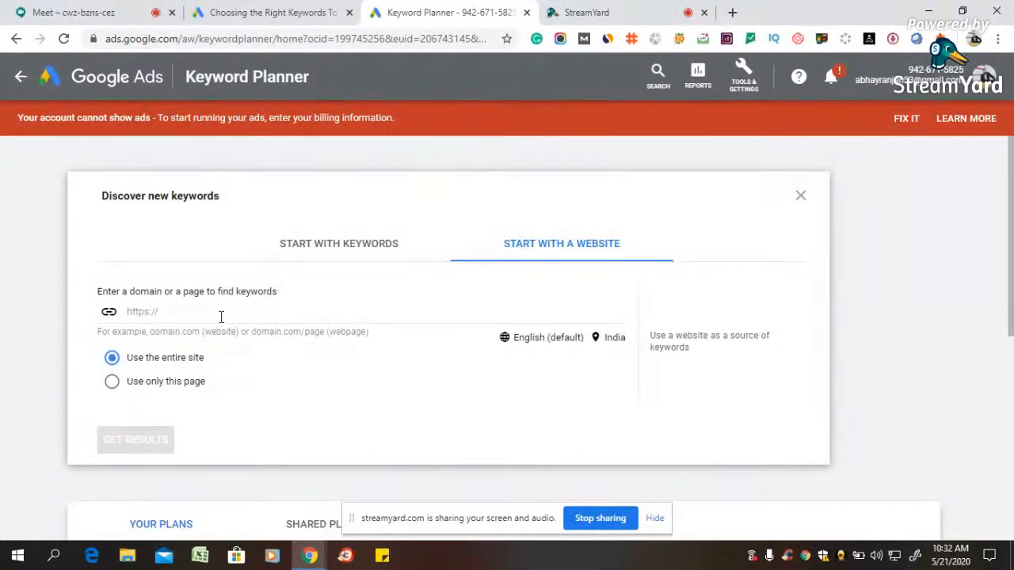
left_click(352, 244)
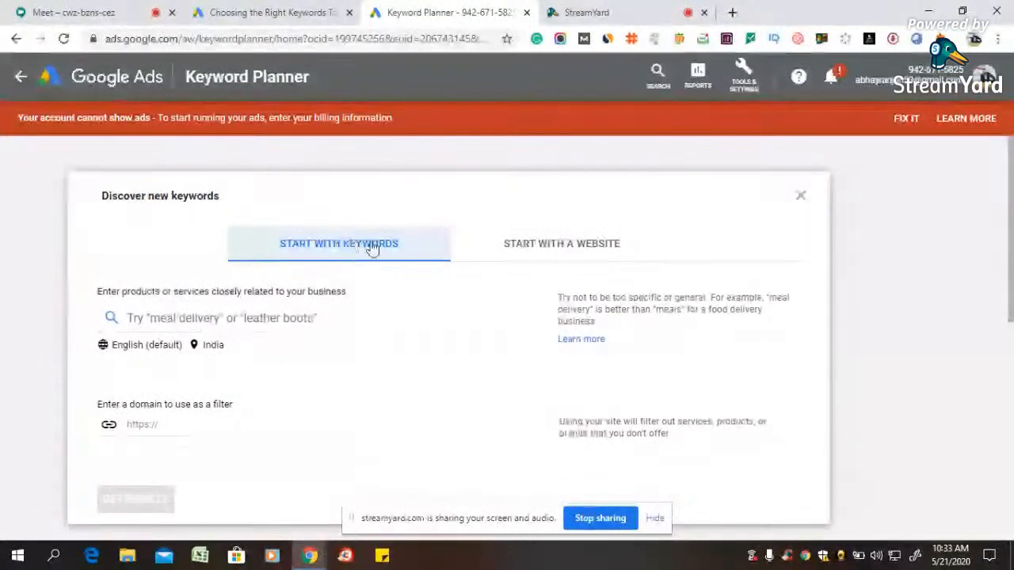
Add "seo service jaipur" and "digital marketing jaipur" as the products or services to find keywords for
left_click(255, 319)
type("seo")
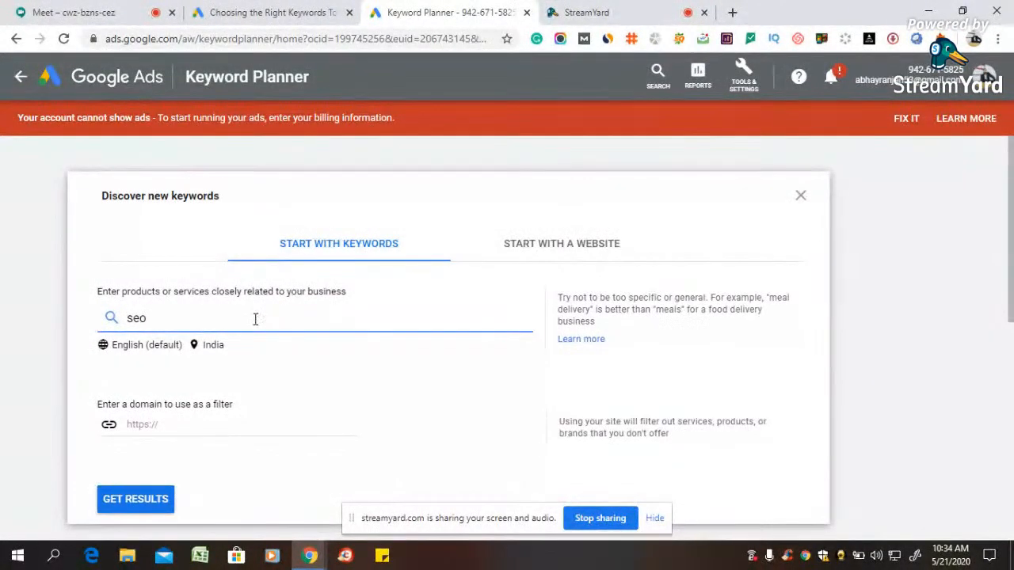
type(" service jaipur")
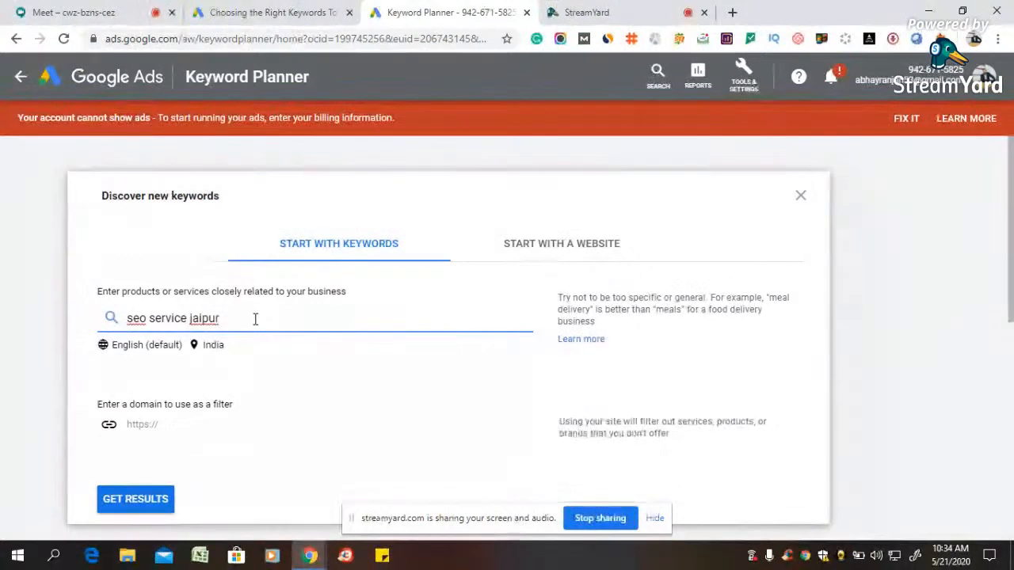
key("Return")
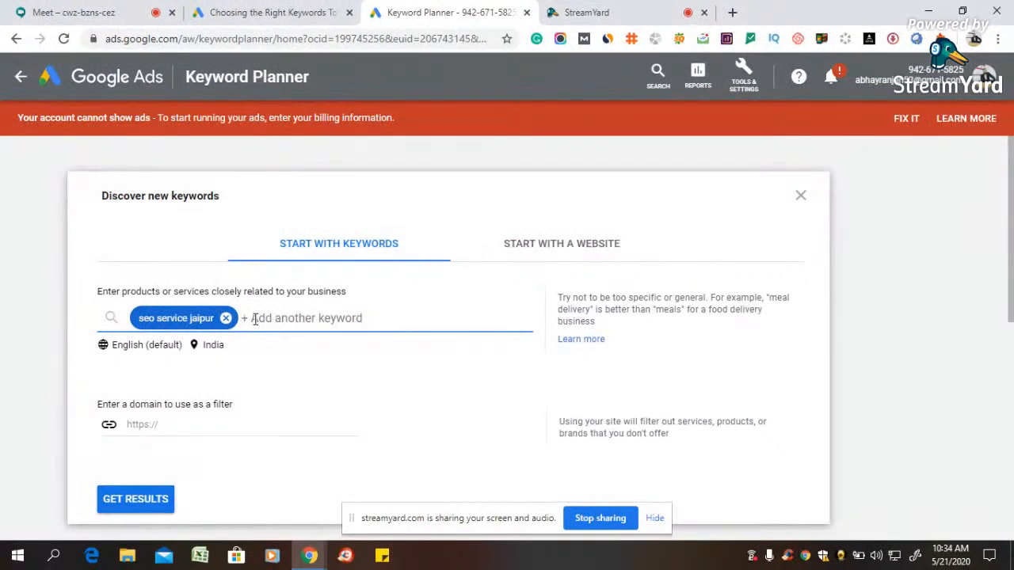
type("digit")
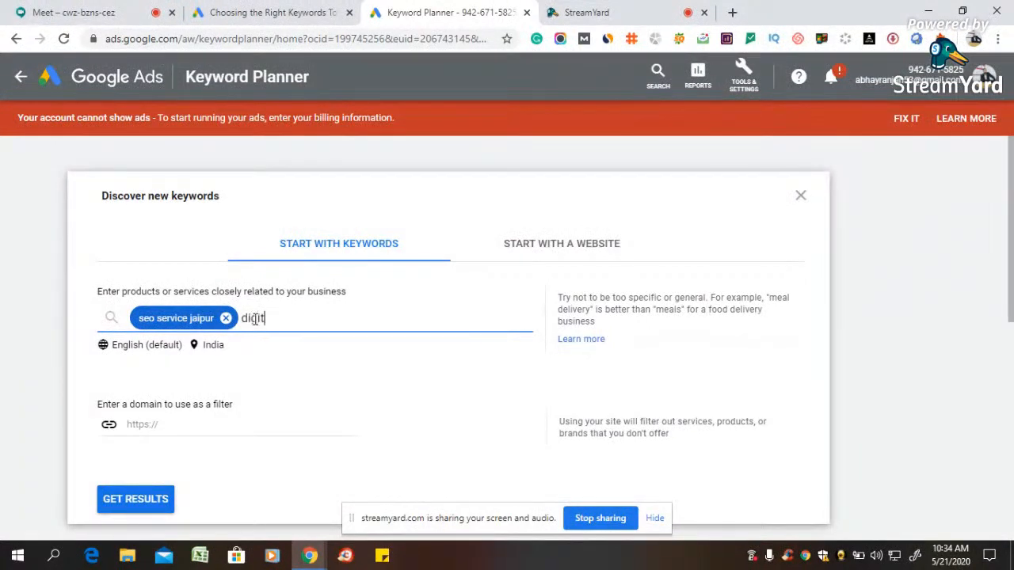
type("al marketing j")
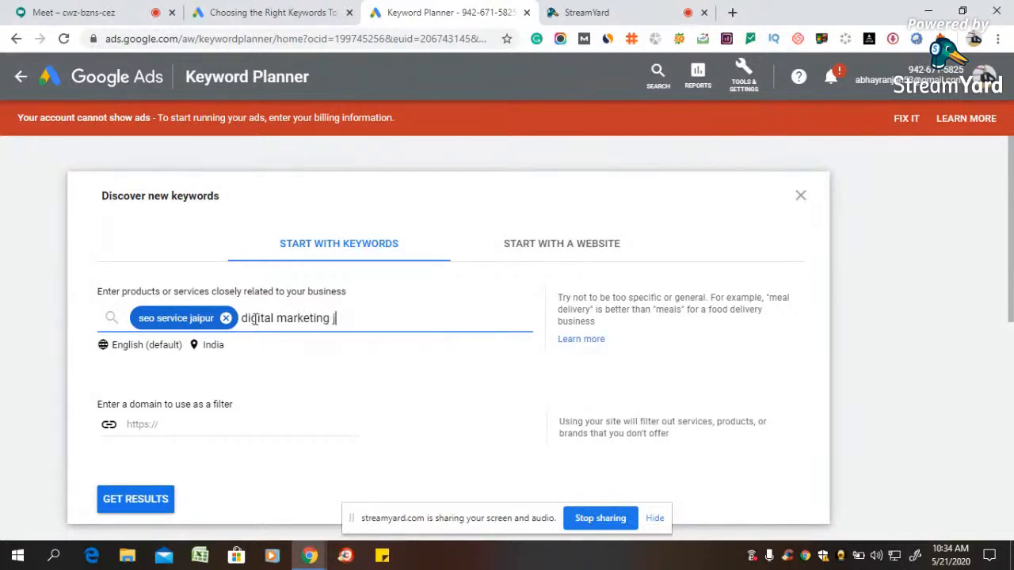
type("aipur")
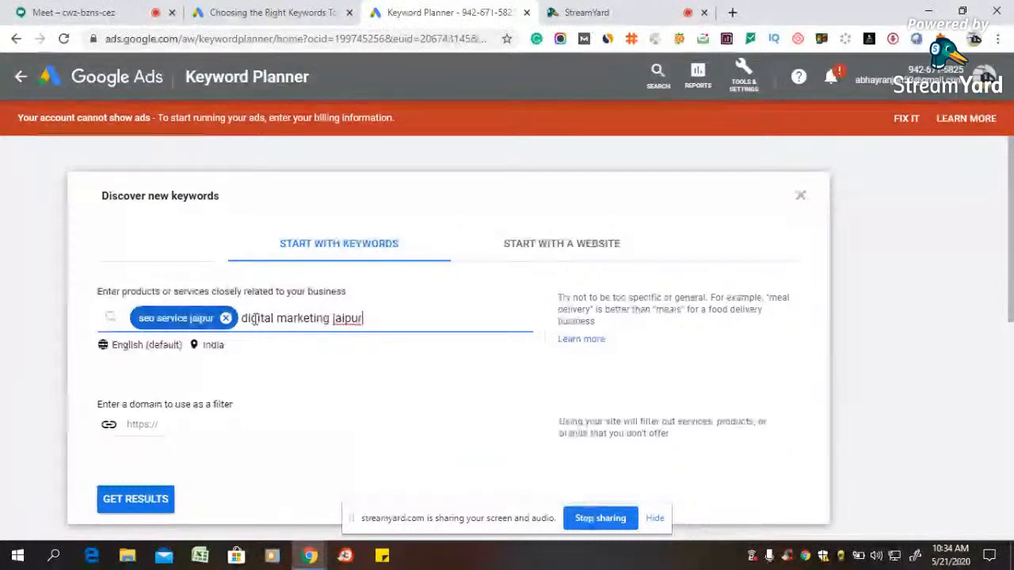
type(",")
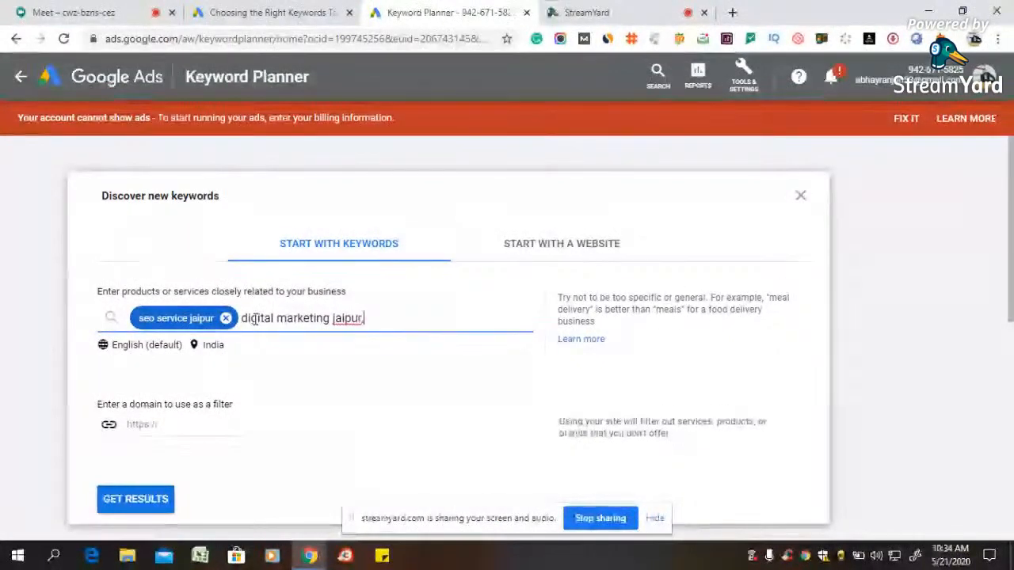
key("Return")
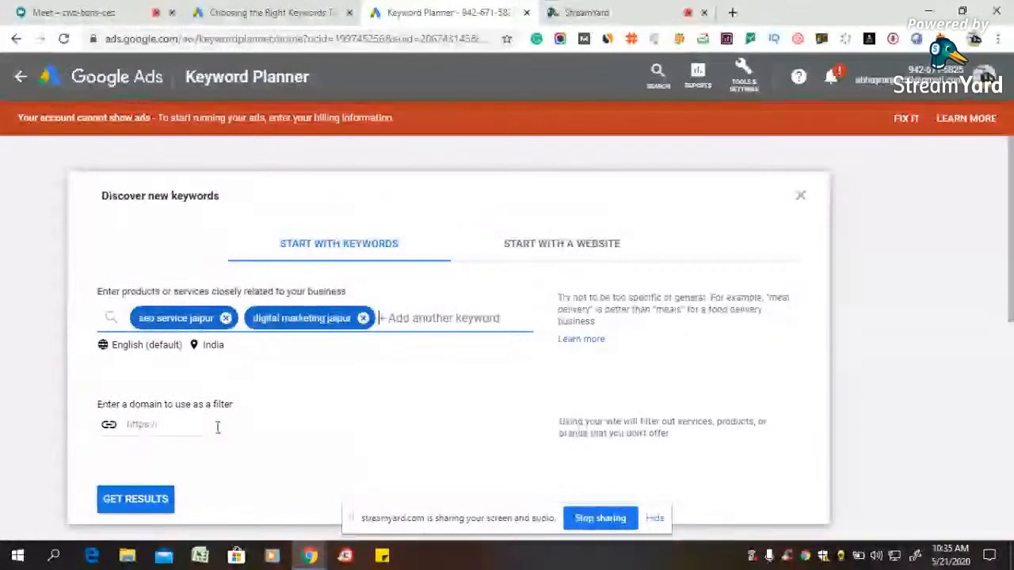
Get the keyword ideas for the two entered keywords and close the Refine keywords pane
scroll(245, 422, "down", 1)
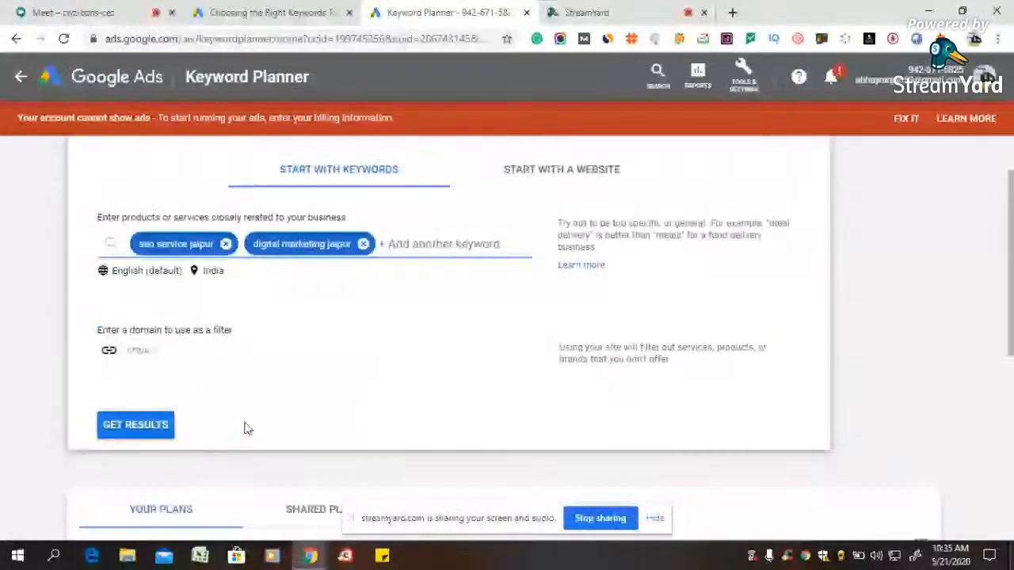
left_click(155, 440)
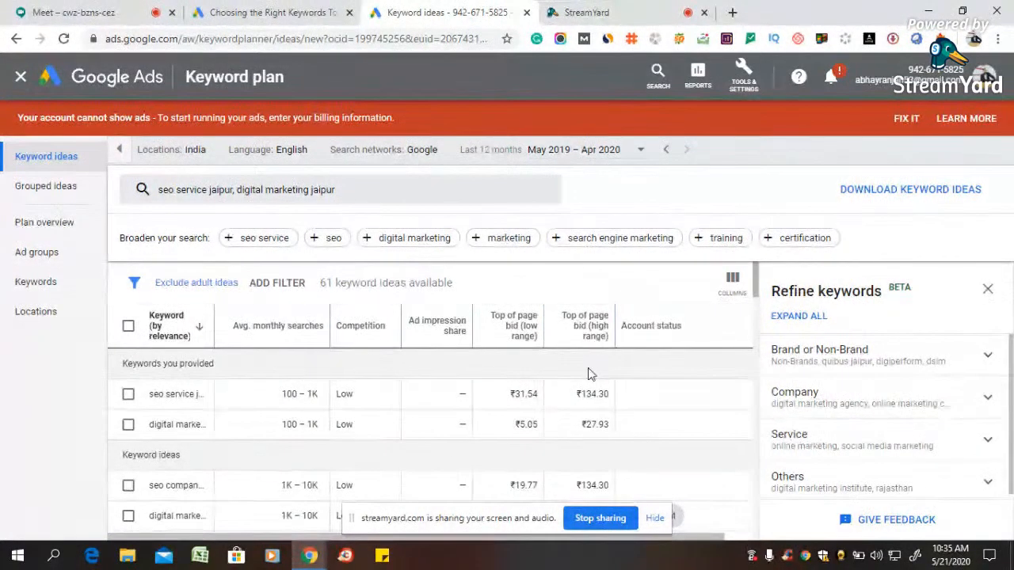
left_click(989, 289)
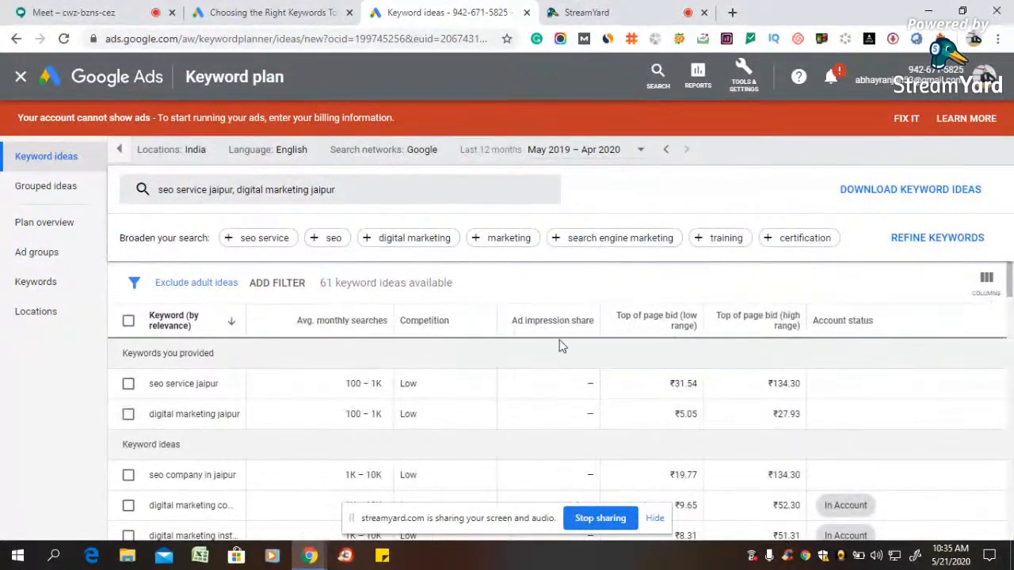
Examine the keyword ideas list with its average monthly searches, competition and top of page bid ranges
scroll(528, 356, "down", 1)
scroll(528, 356, "up", 1)
scroll(274, 418, "down", 1)
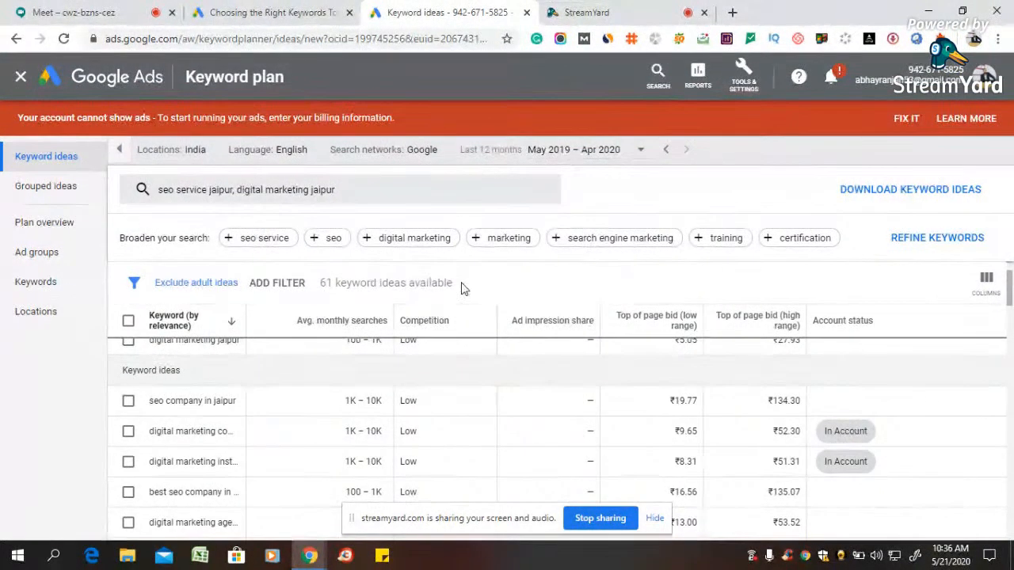
scroll(341, 420, "down", 1)
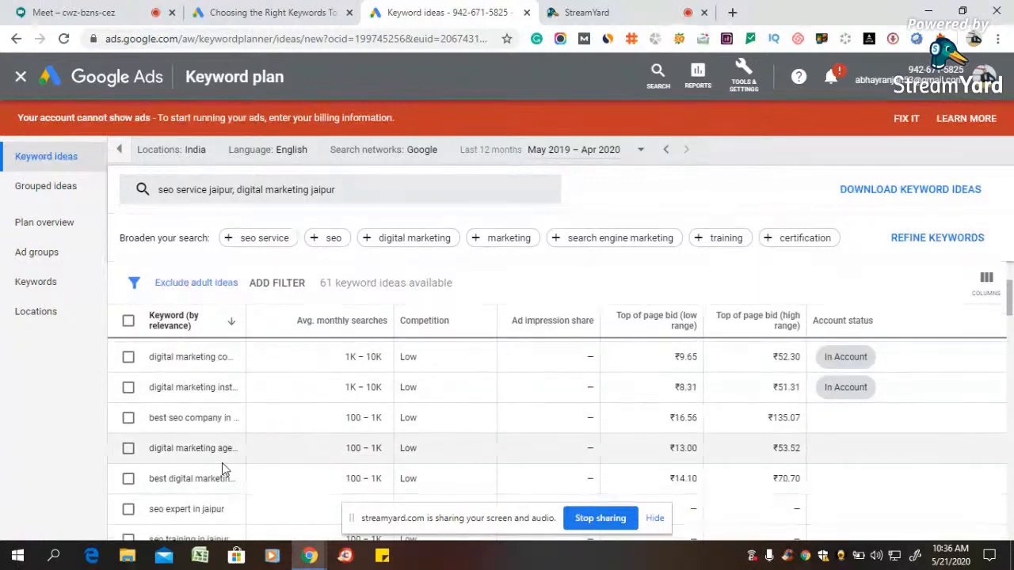
scroll(222, 465, "down", 5)
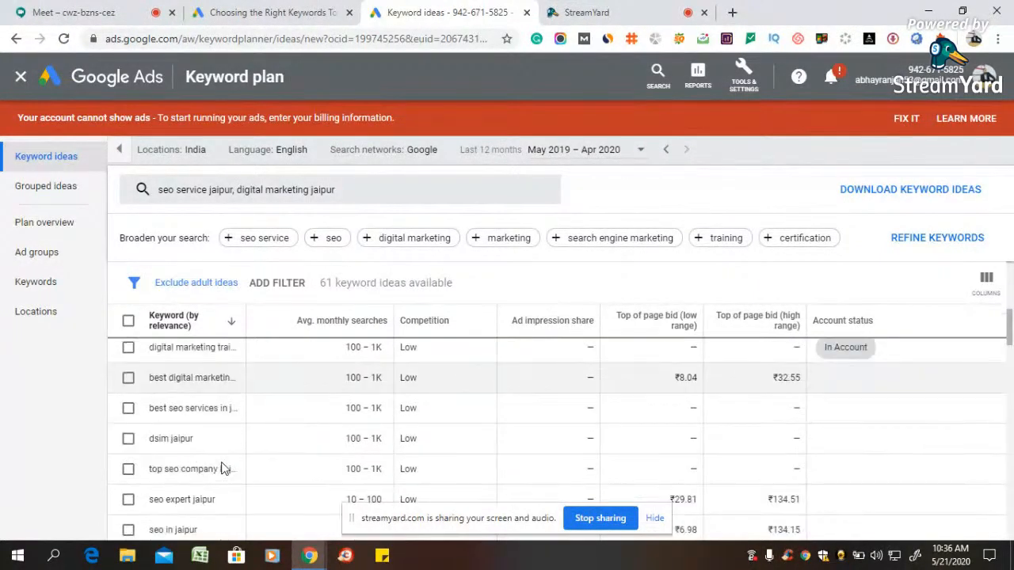
scroll(222, 467, "down", 3)
scroll(222, 466, "down", 1)
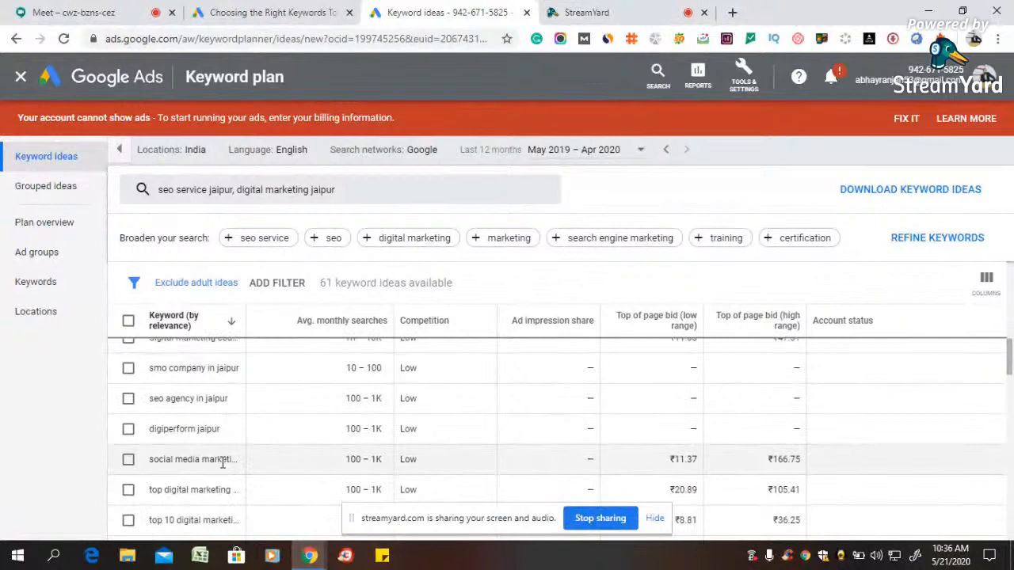
Review the remaining keyword ideas for the two Jaipur keywords and download the list as a .csv file
scroll(222, 463, "down", 5)
scroll(222, 466, "down", 5)
scroll(189, 413, "down", 5)
scroll(187, 414, "down", 3)
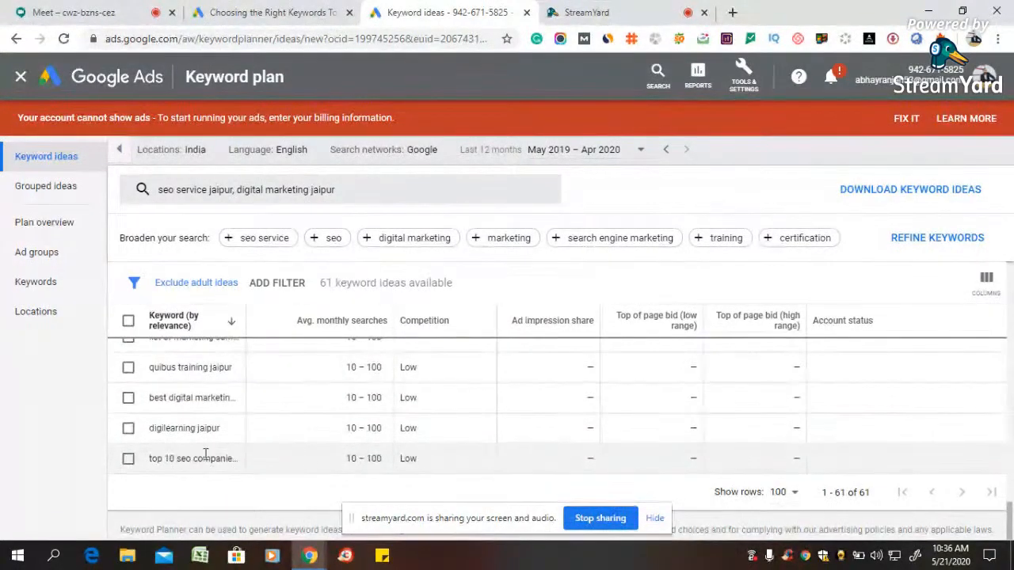
scroll(289, 428, "up", 1)
scroll(288, 429, "up", 5)
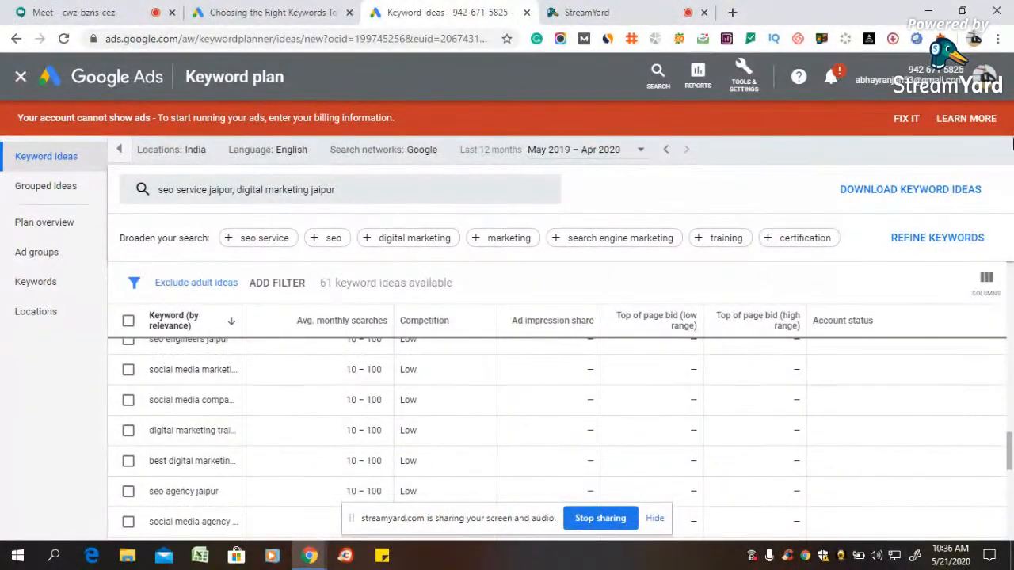
left_click(909, 196)
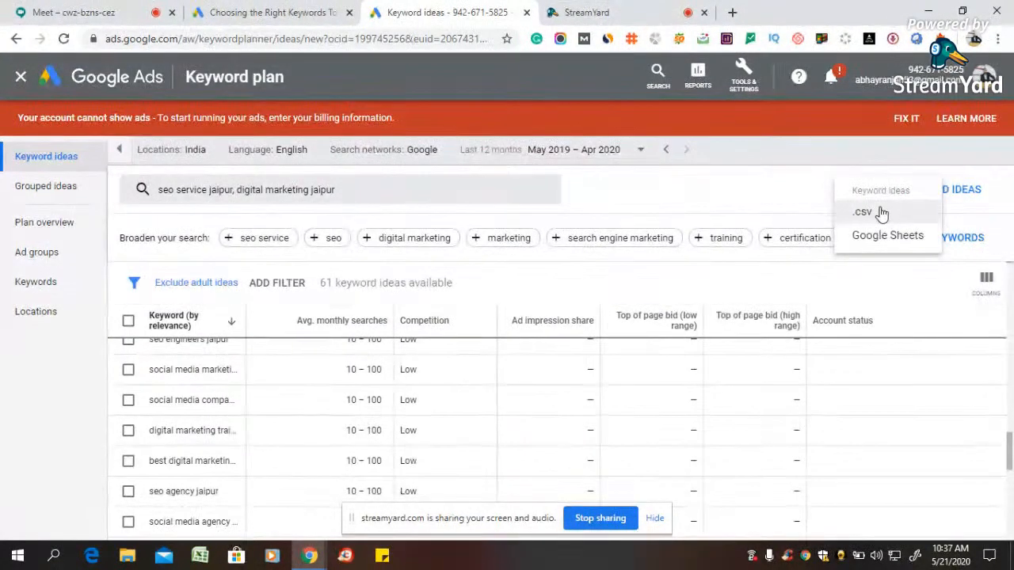
left_click(883, 212)
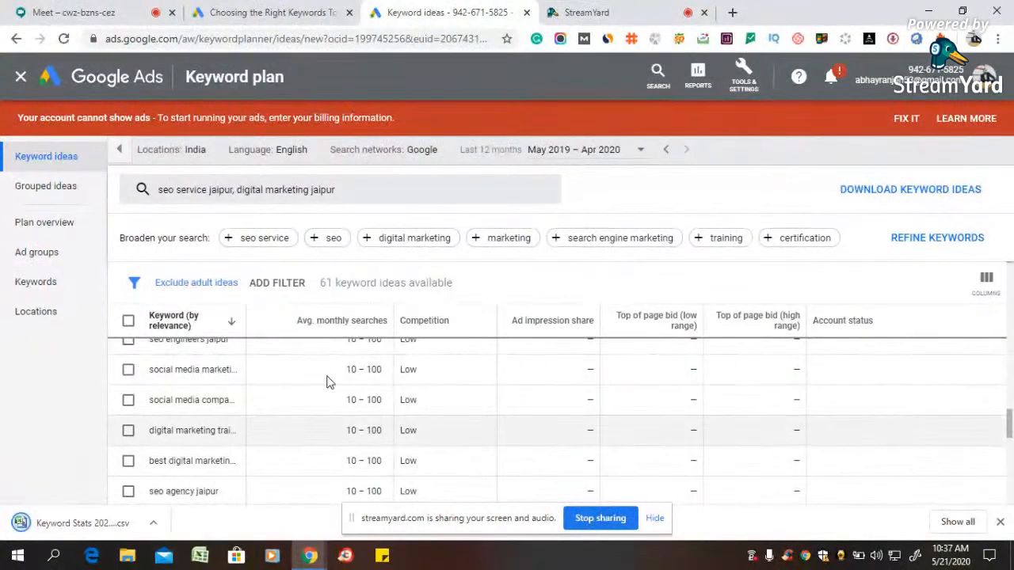
Broaden the search with the suggested keyword "digital marketing" and look through the refreshed keyword ideas
scroll(330, 372, "up", 2)
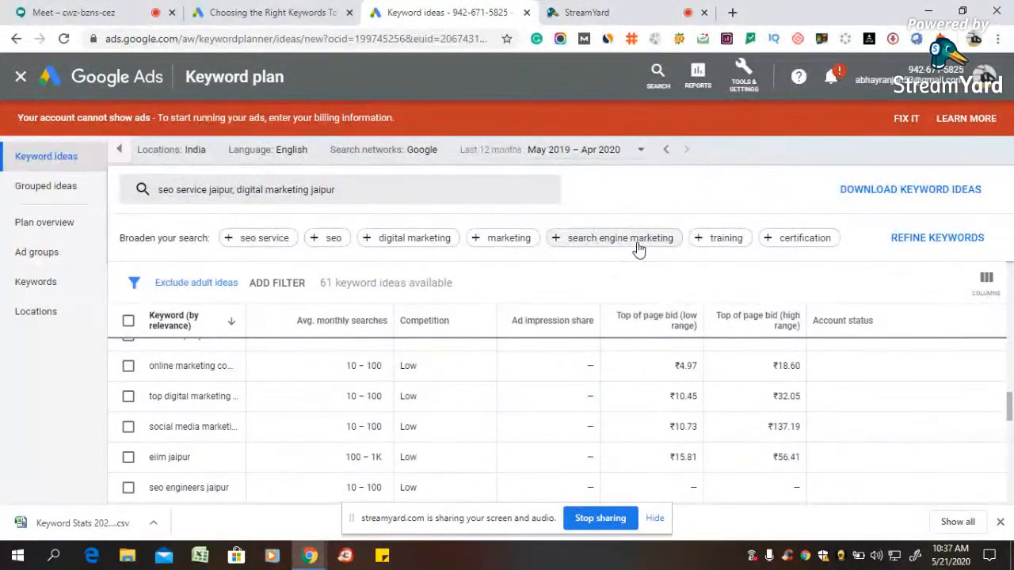
left_click(420, 245)
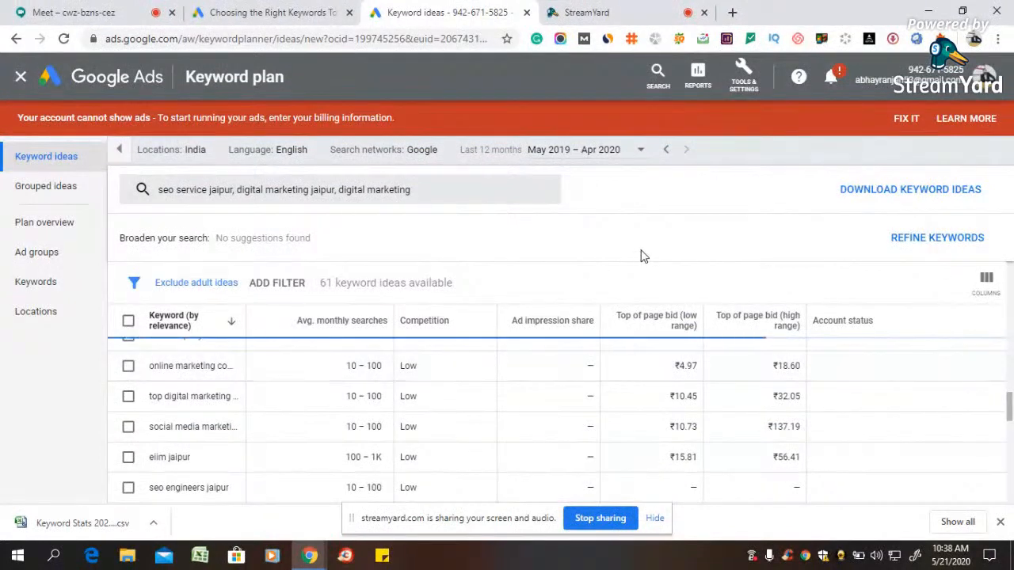
scroll(205, 425, "down", 5)
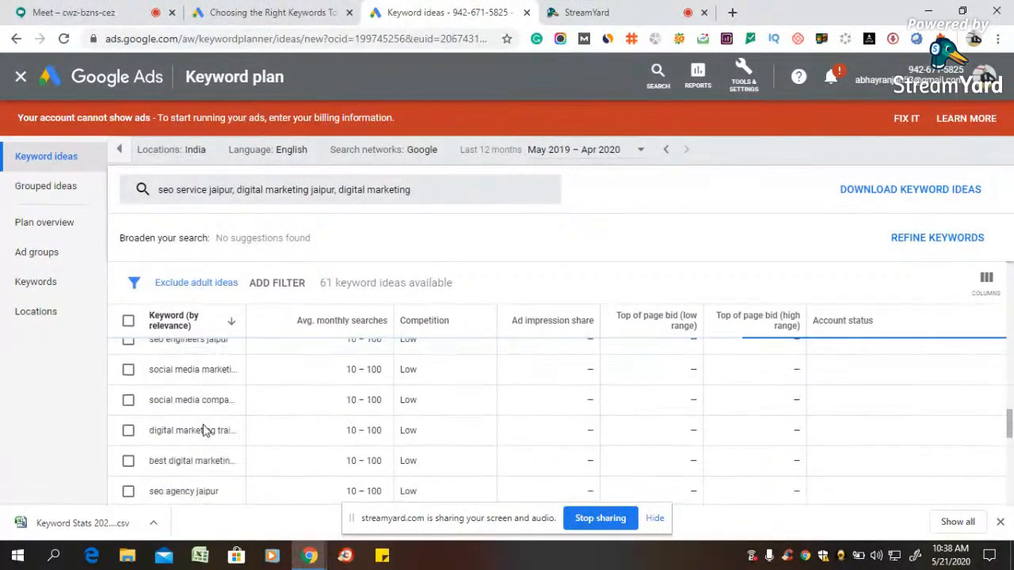
scroll(204, 425, "down", 4)
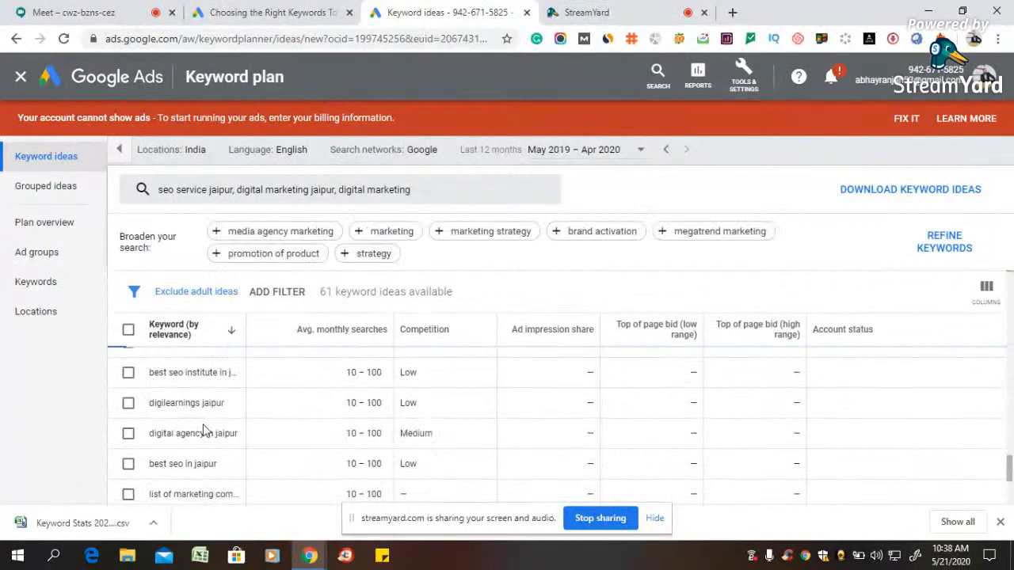
scroll(549, 290, "down", 1)
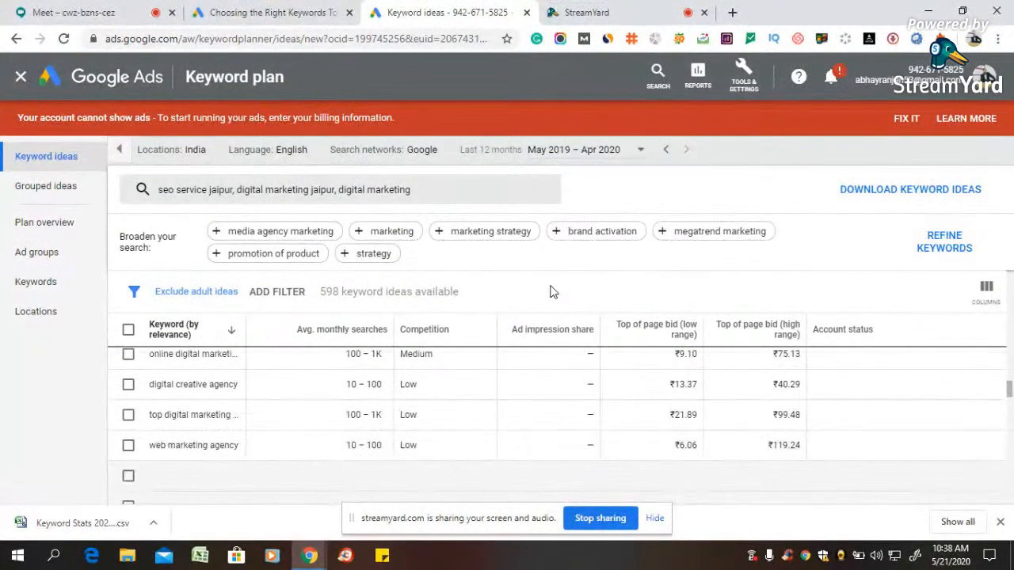
scroll(214, 447, "up", 2)
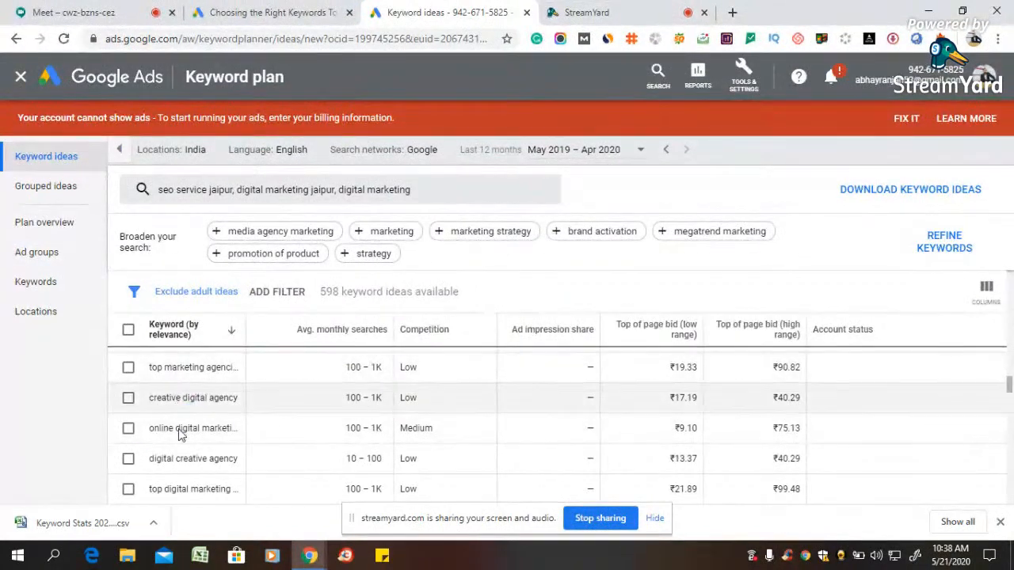
scroll(203, 427, "down", 3)
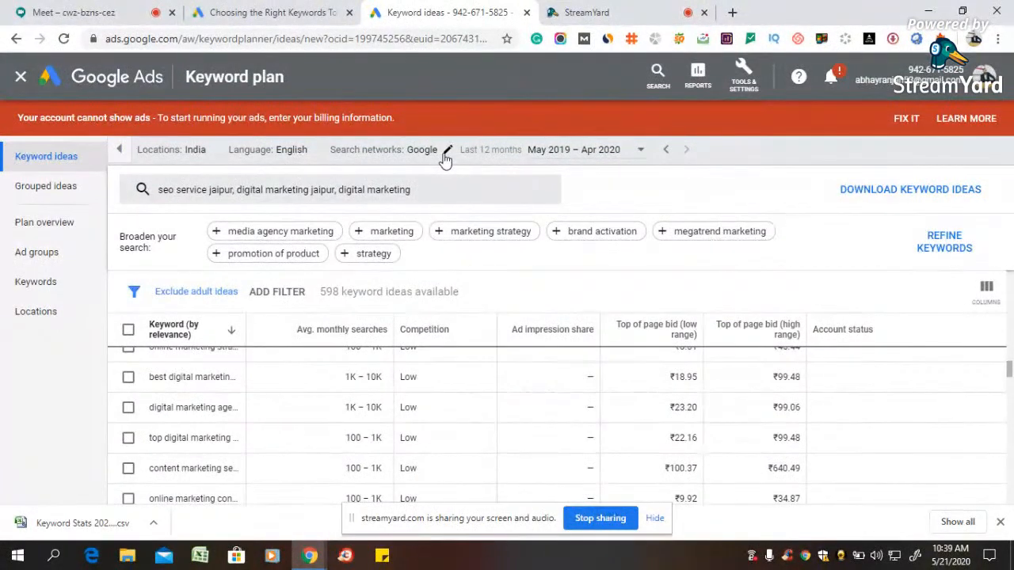
Check the available search network options and date range presets without changing either setting
left_click(446, 154)
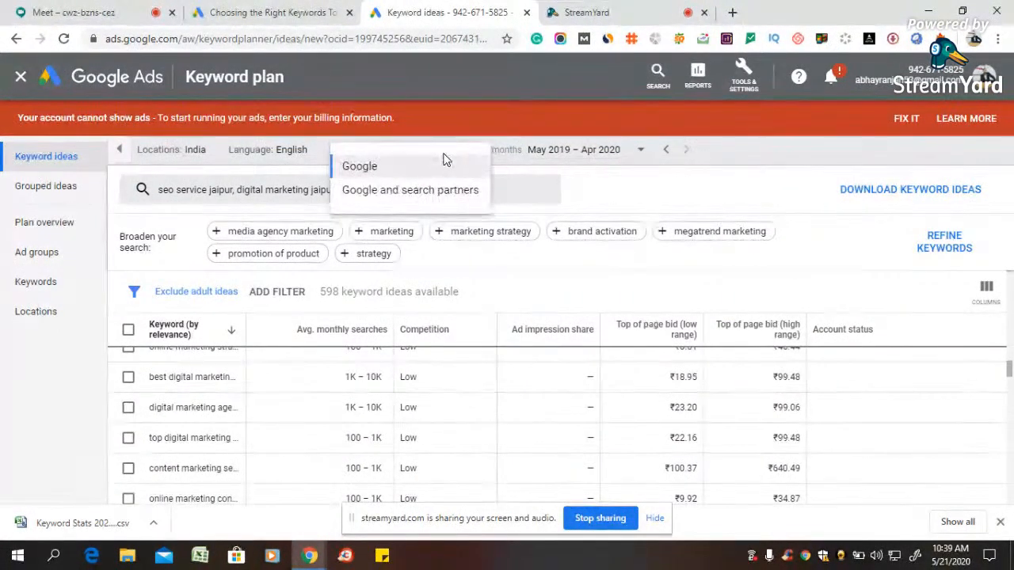
left_click(687, 200)
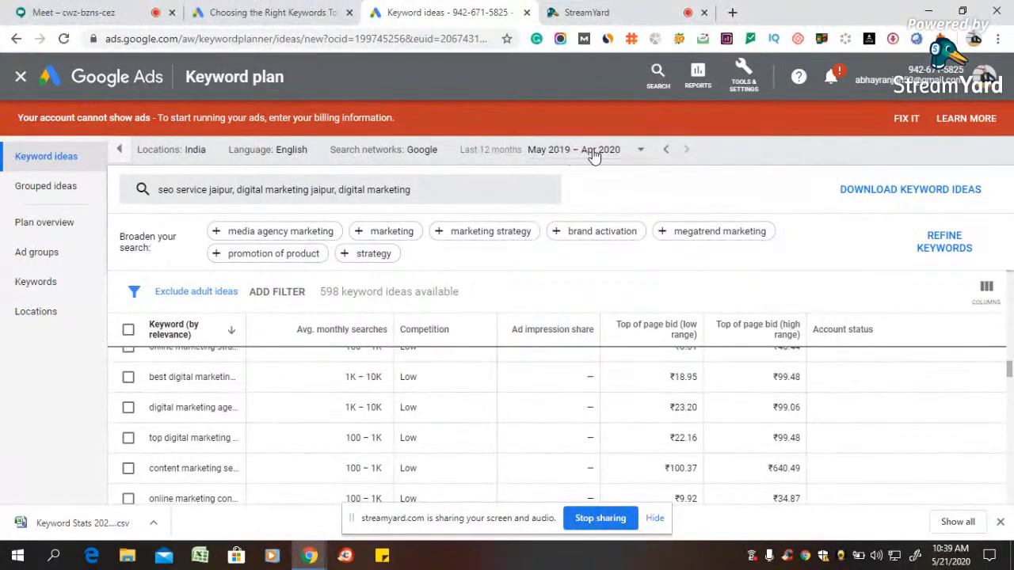
left_click(640, 152)
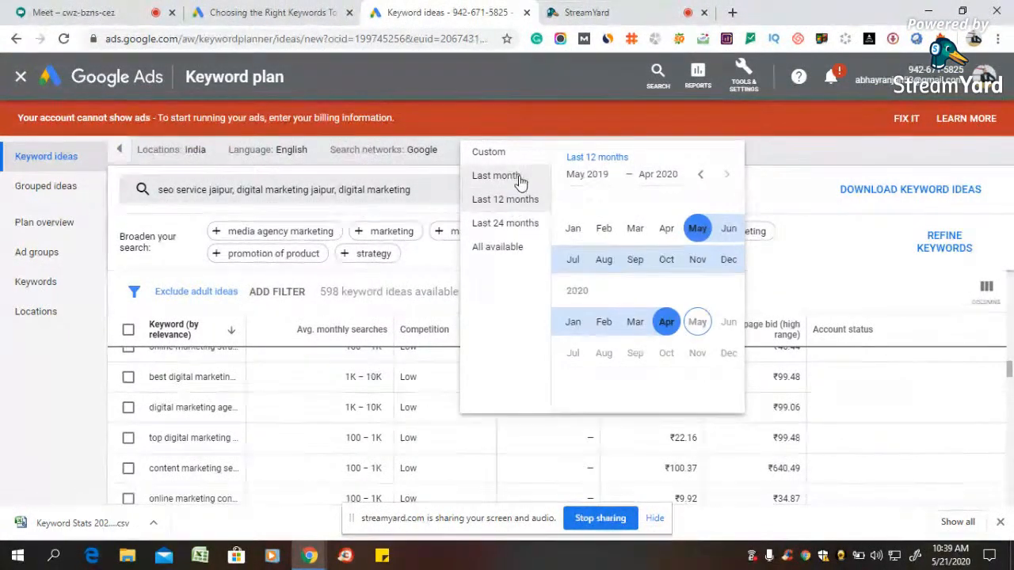
left_click(813, 151)
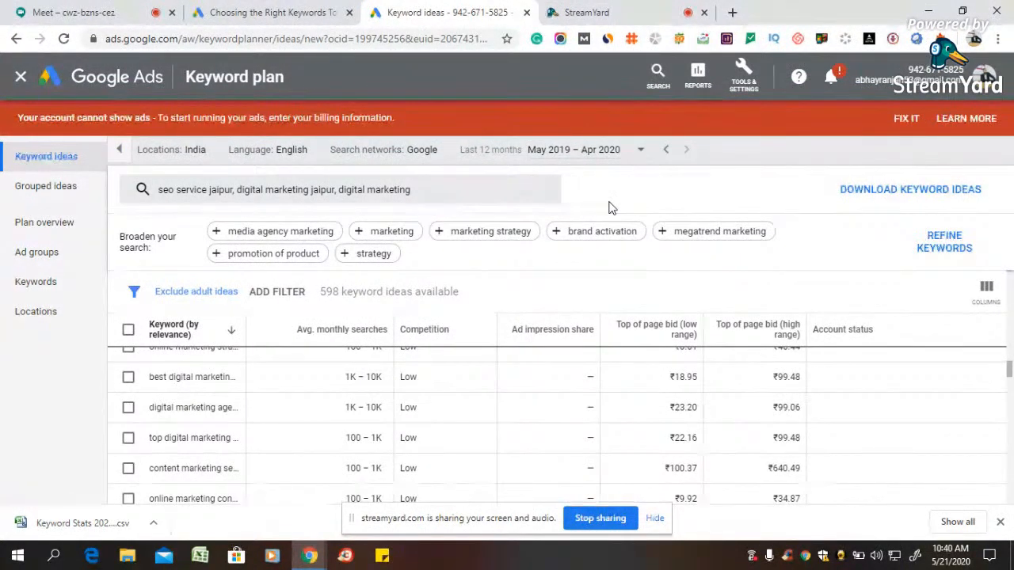
Open the downloaded Keyword Stats CSV file in Excel and widen column A to fit the keyword texts
scroll(507, 285, "down", 1)
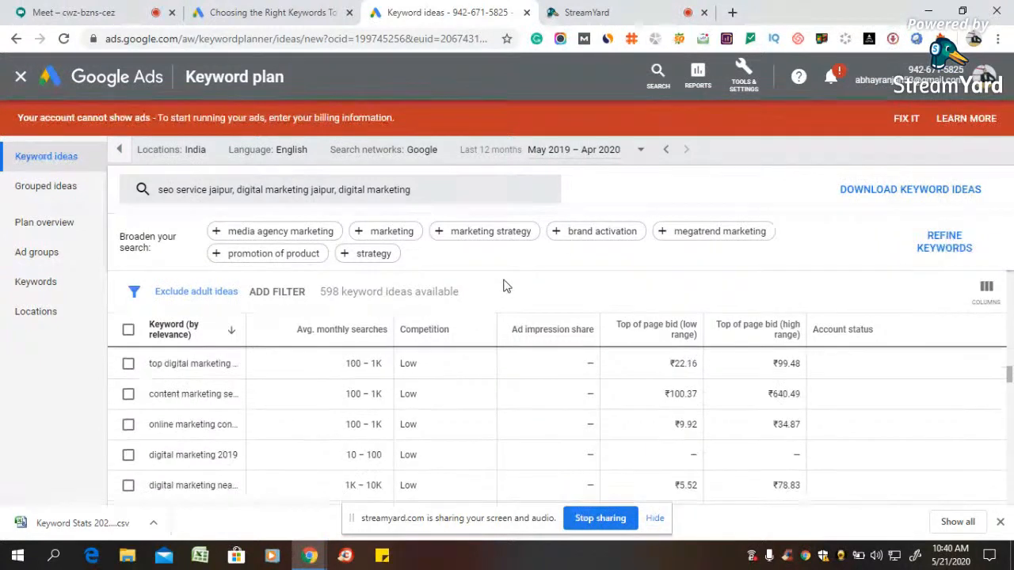
scroll(215, 410, "down", 3)
scroll(210, 400, "down", 1)
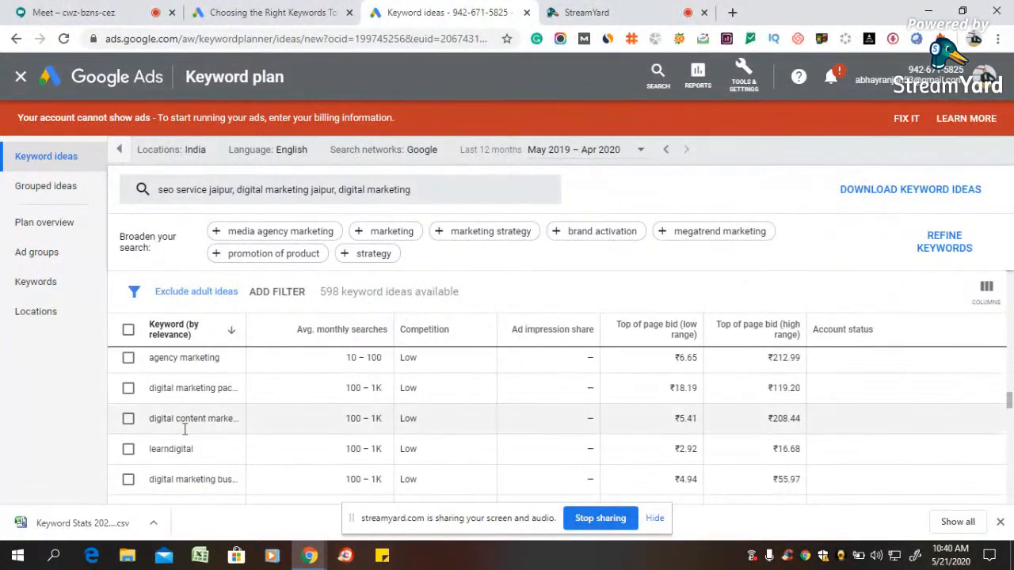
left_click(61, 533)
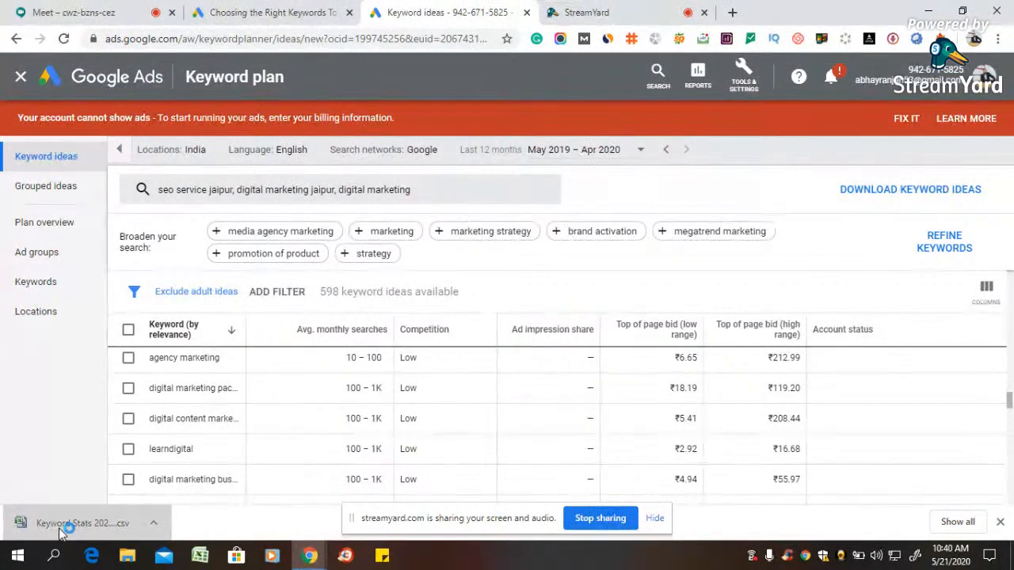
left_click(62, 534)
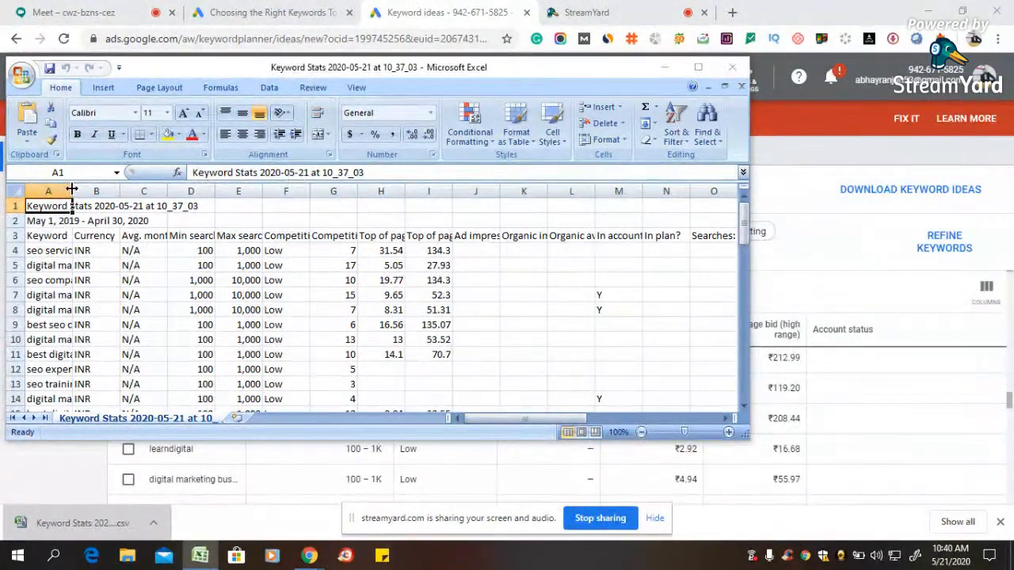
left_click_drag(71, 190, 161, 207)
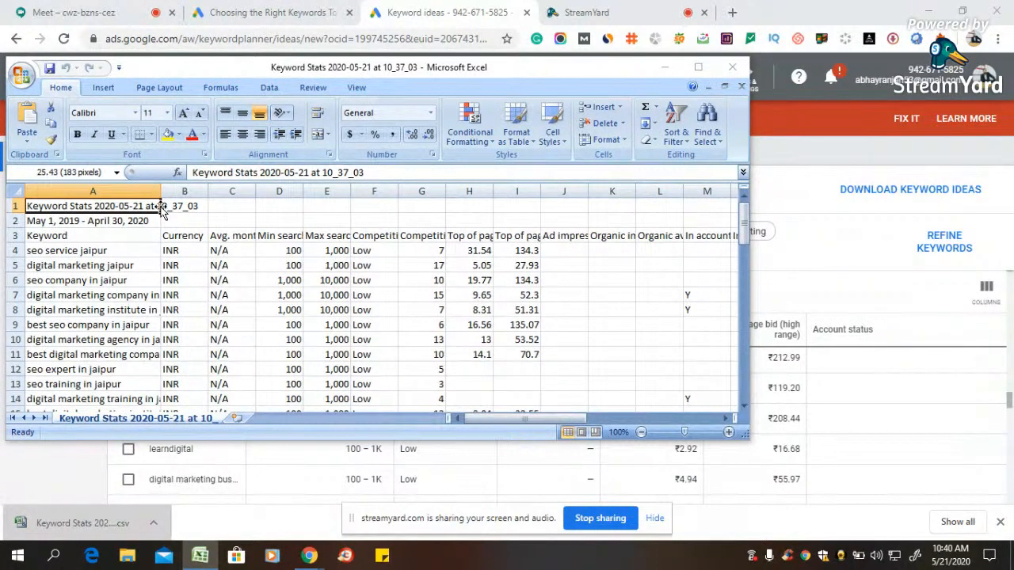
left_click_drag(161, 208, 228, 207)
Examine the exported keywords with their minimum and maximum searches, competition and bid columns, and close the workbook without saving
scroll(164, 287, "down", 3)
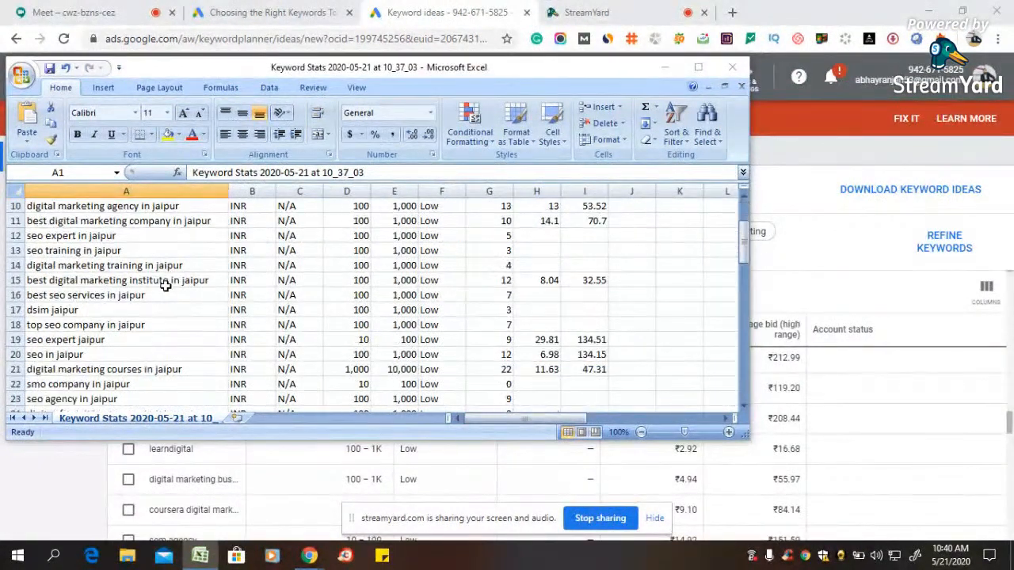
scroll(164, 287, "down", 6)
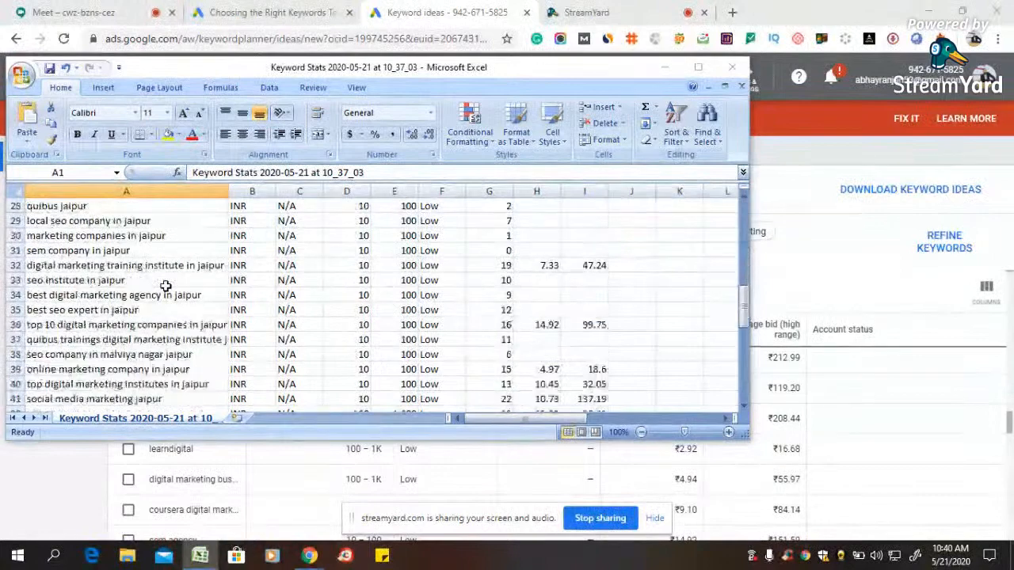
scroll(164, 286, "down", 10)
scroll(164, 286, "up", 4)
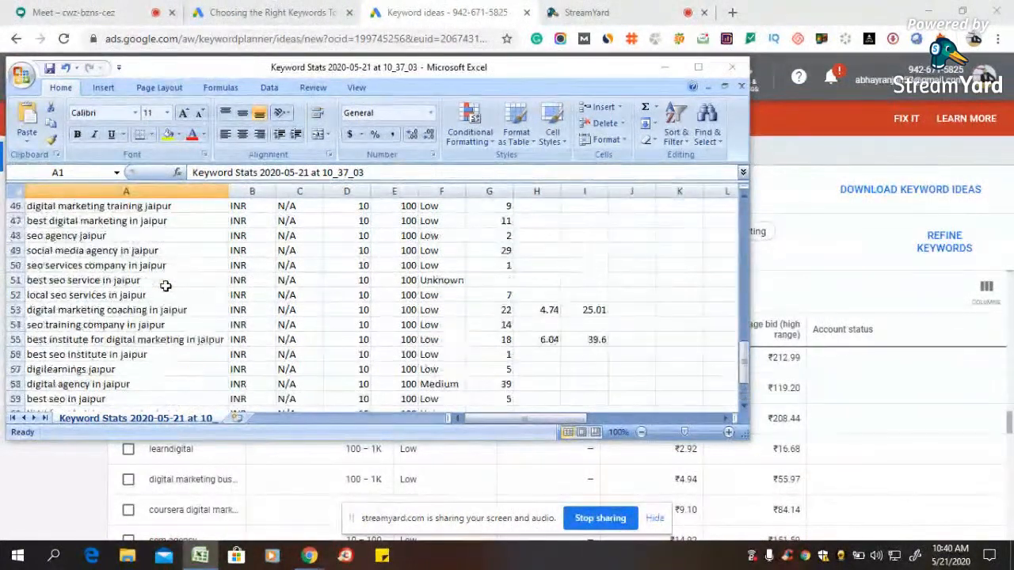
scroll(165, 286, "up", 4)
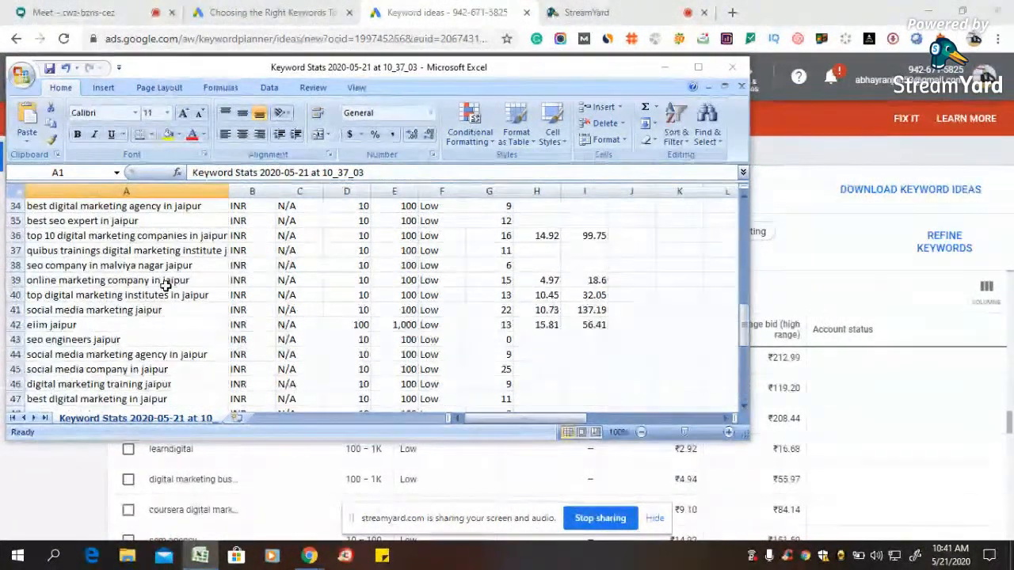
scroll(165, 285, "up", 1)
scroll(165, 286, "up", 2)
scroll(164, 286, "up", 8)
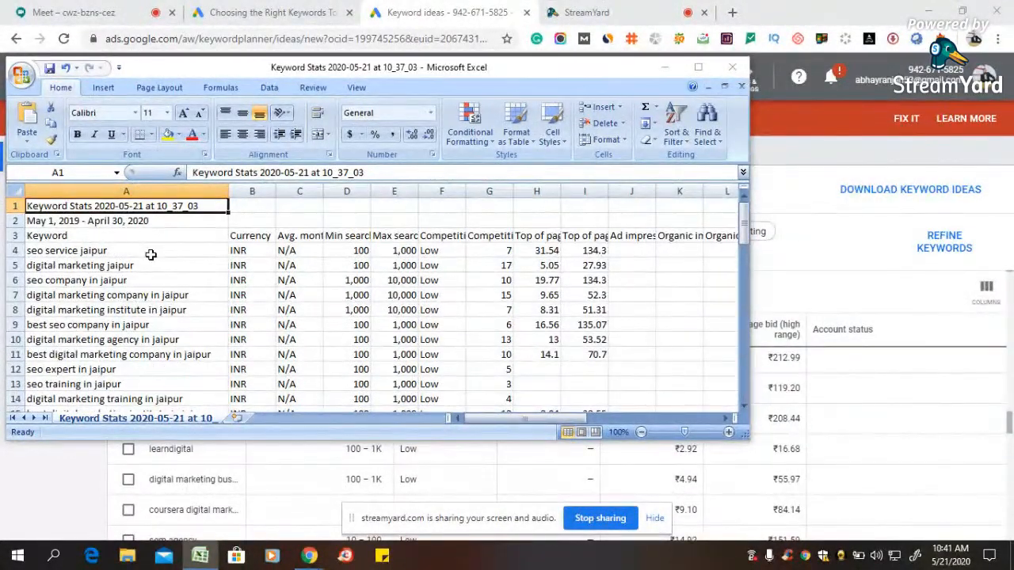
left_click(150, 254)
left_click_drag(349, 250, 396, 236)
left_click(277, 334)
left_click(138, 323)
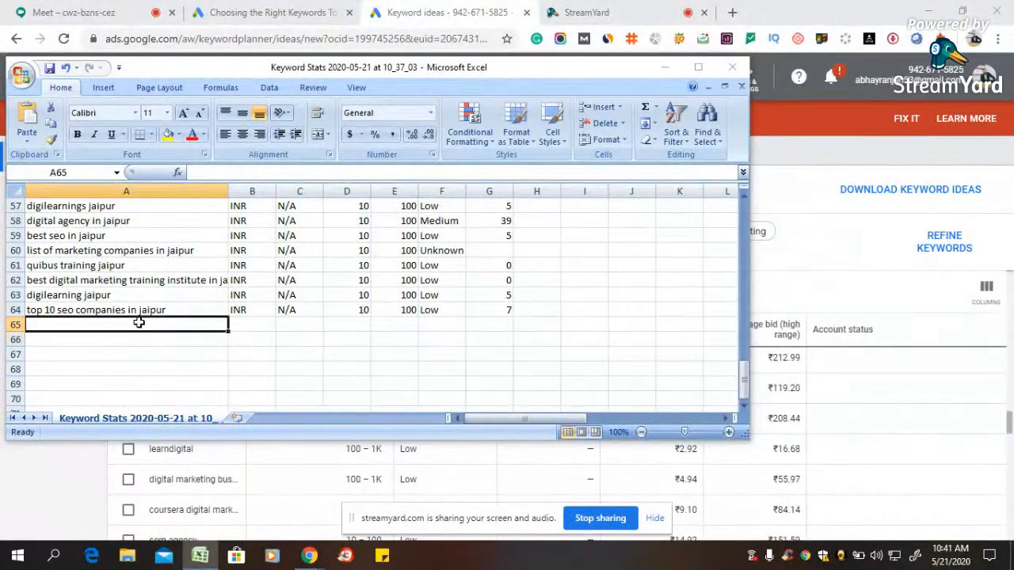
scroll(139, 322, "up", 8)
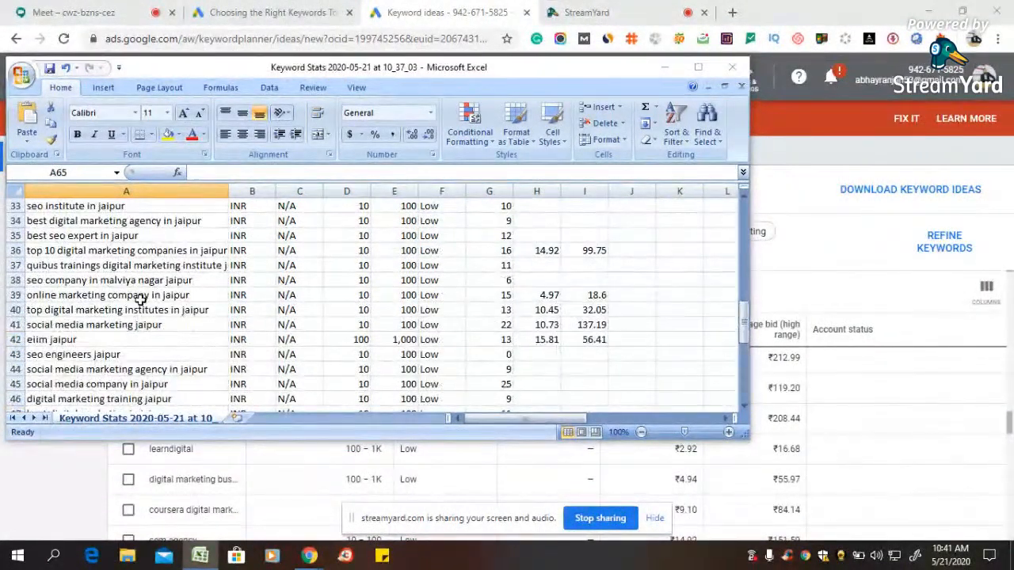
scroll(138, 296, "up", 11)
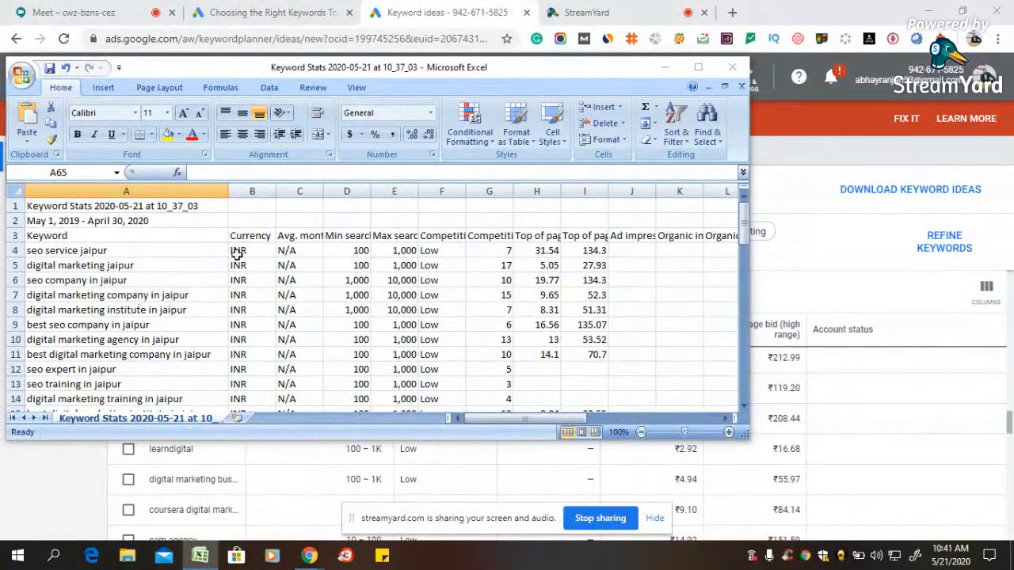
left_click(730, 68)
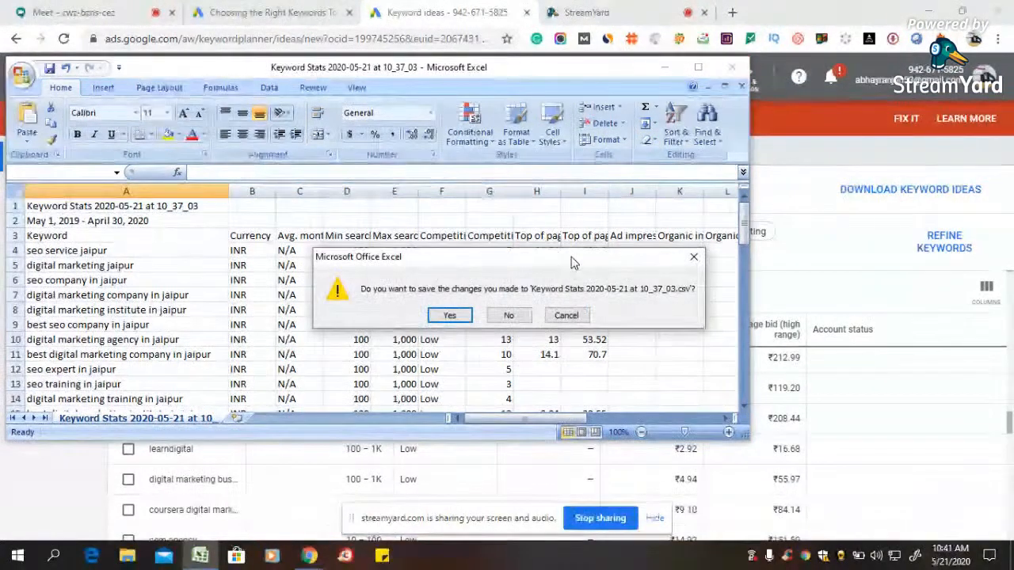
left_click(509, 316)
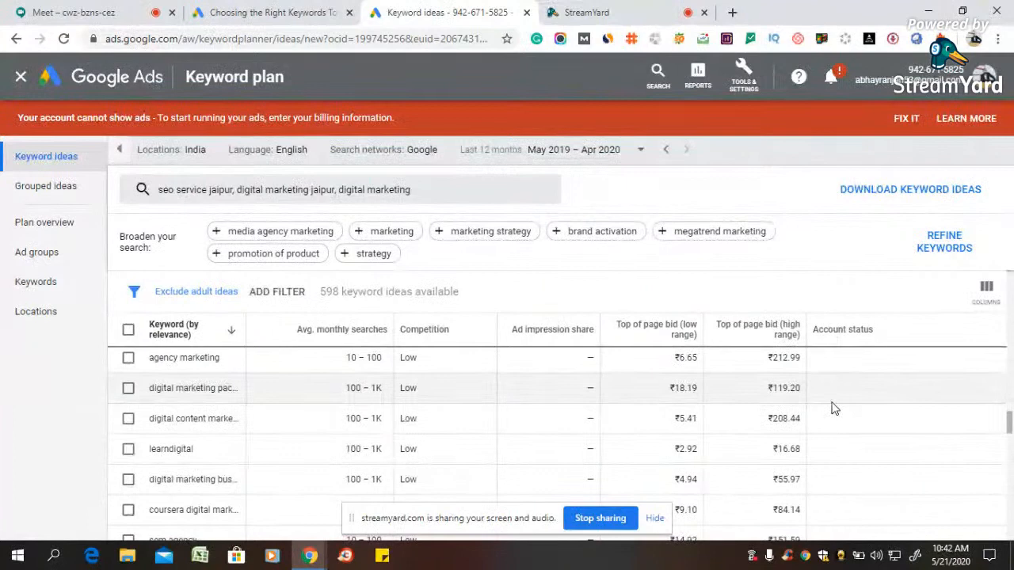
Return to the Keyword Planner home page and open Discover new keywords in website-based mode, ready for entering a domain
mouse_move(830, 333)
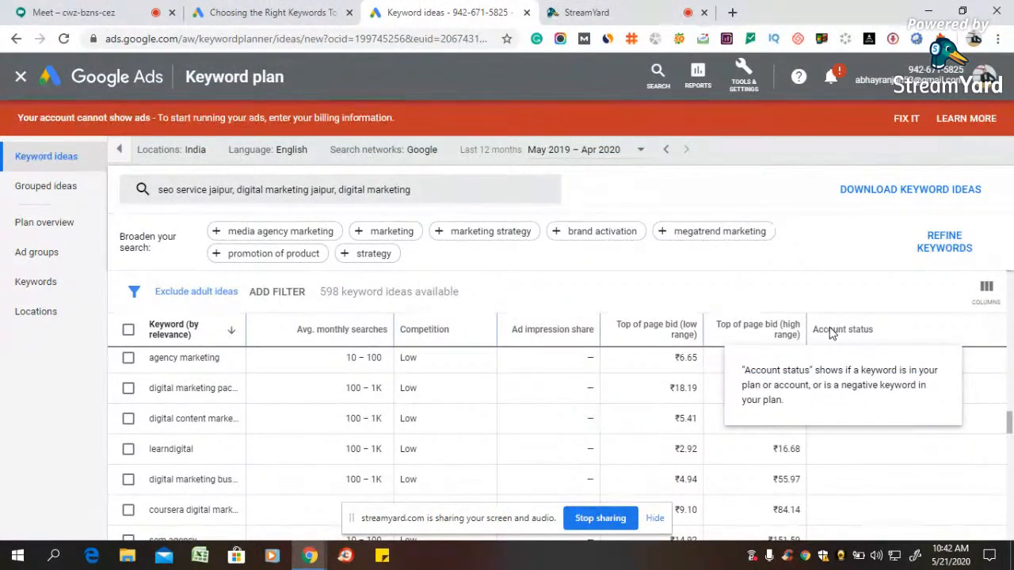
left_click(16, 38)
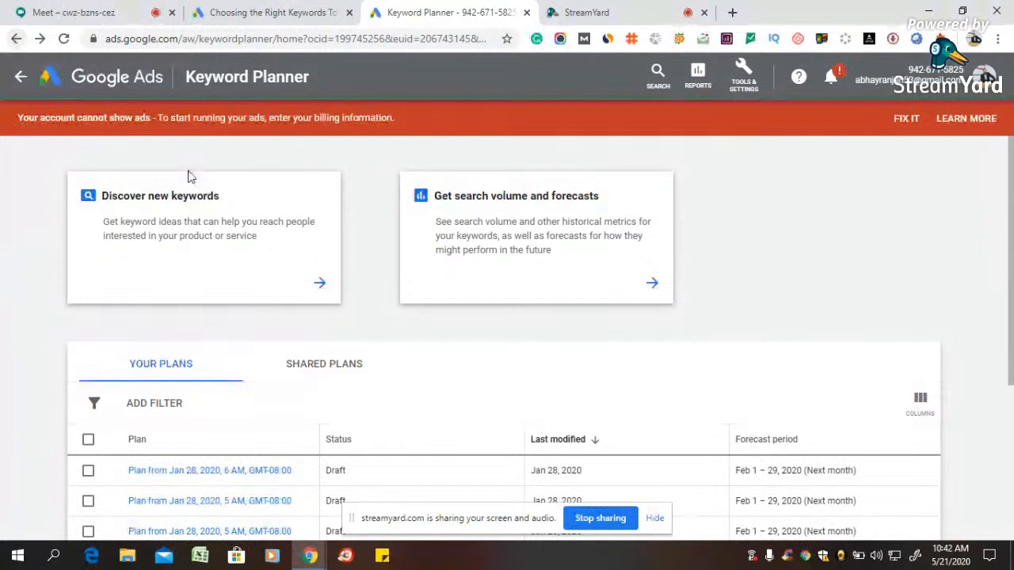
left_click(320, 285)
left_click(496, 247)
left_click(272, 309)
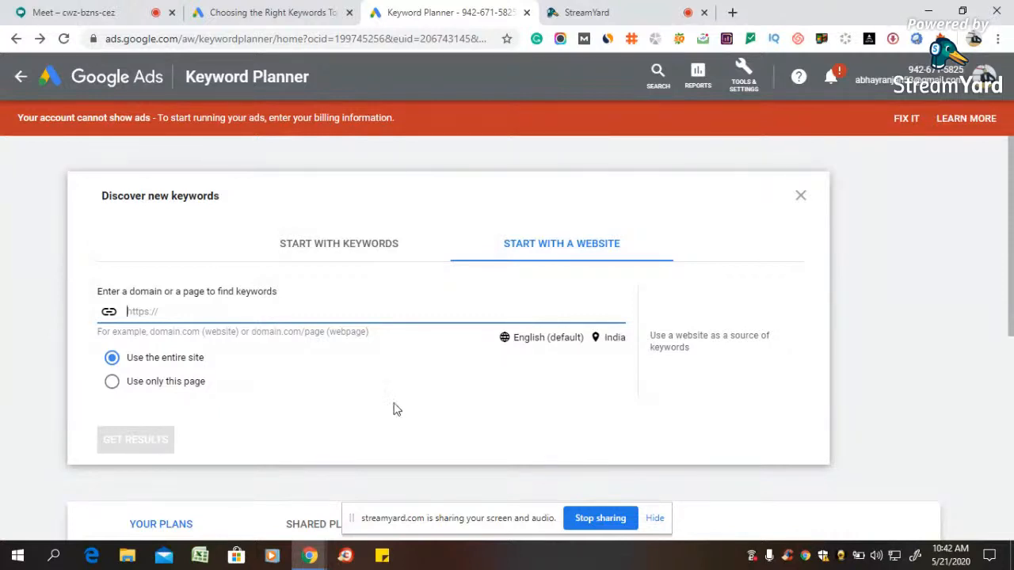
Enter the personal website's URL as the keyword source, restrict it to only this page, and get the keyword ideas
left_click(734, 13)
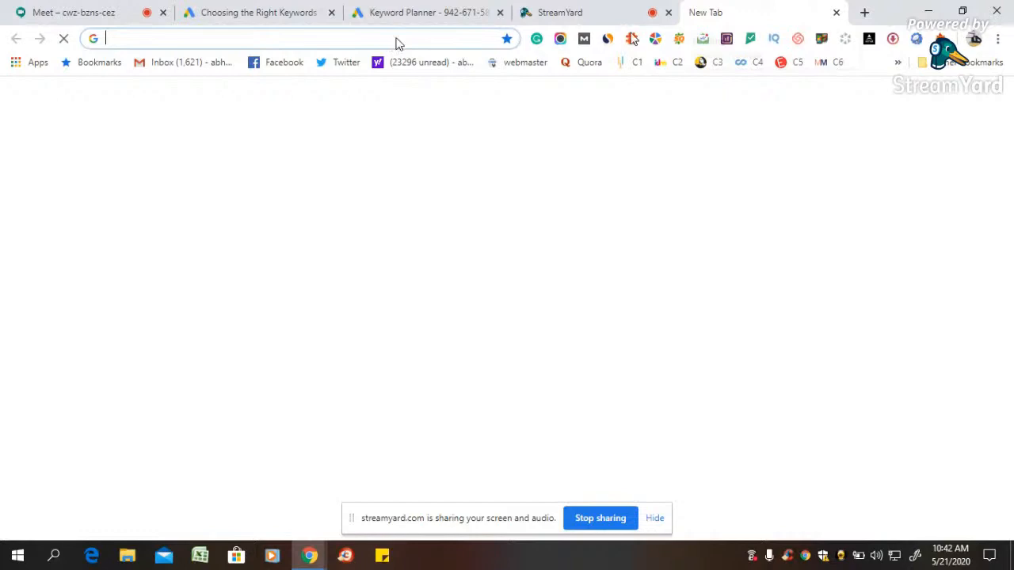
type("abhayranjan.com")
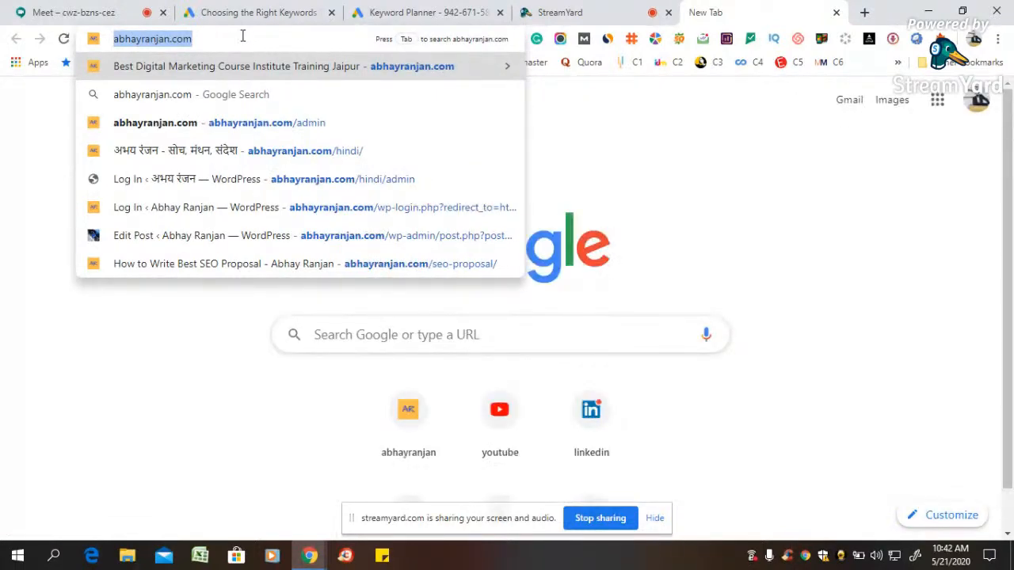
left_click(439, 13)
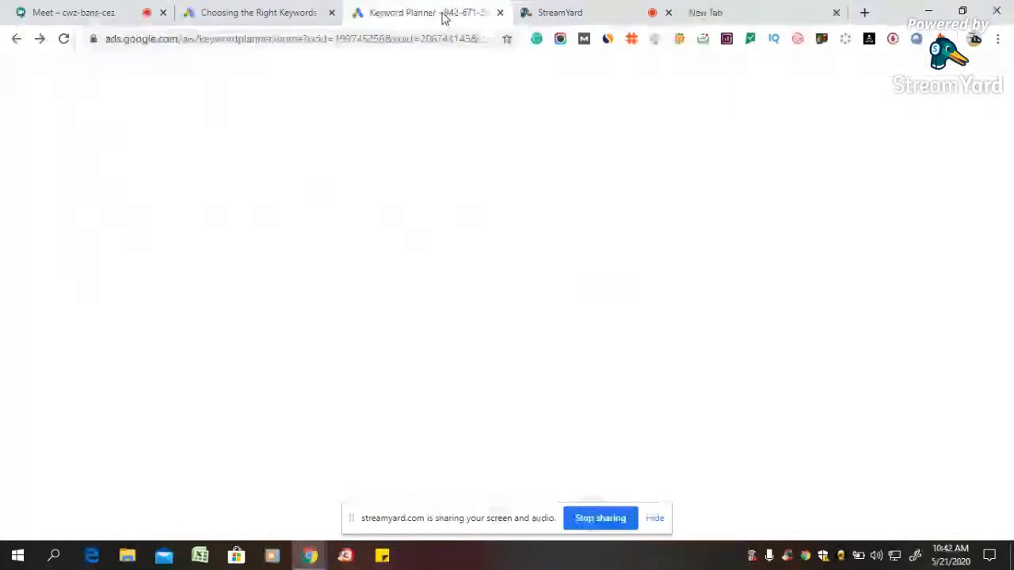
type("http://abhayranjan.com/")
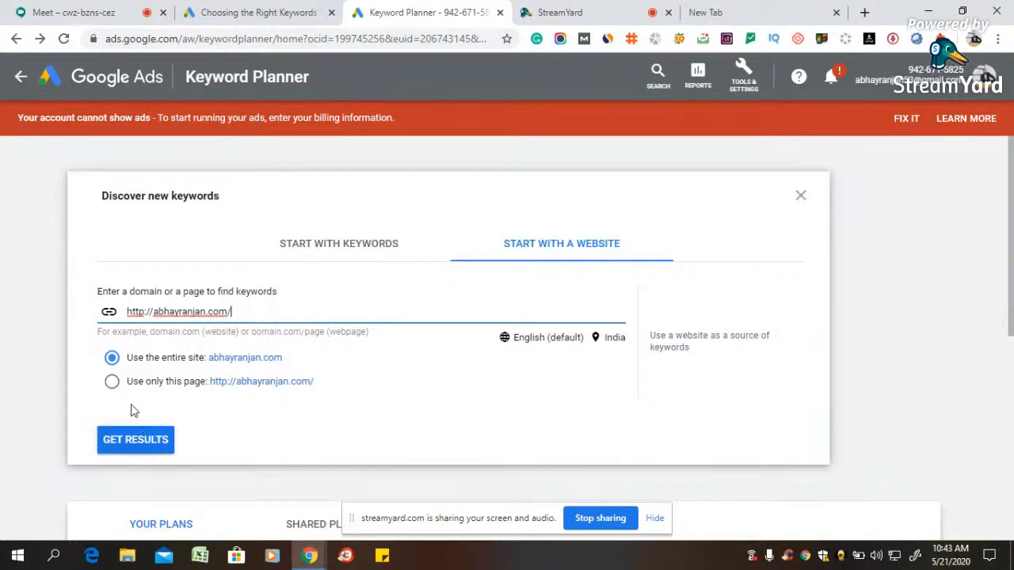
left_click(112, 381)
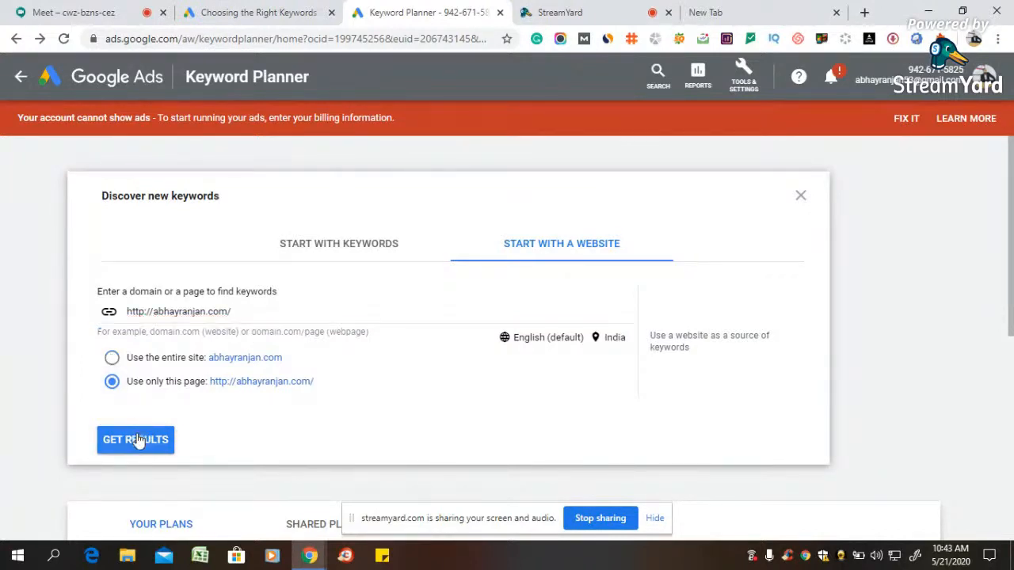
left_click(139, 441)
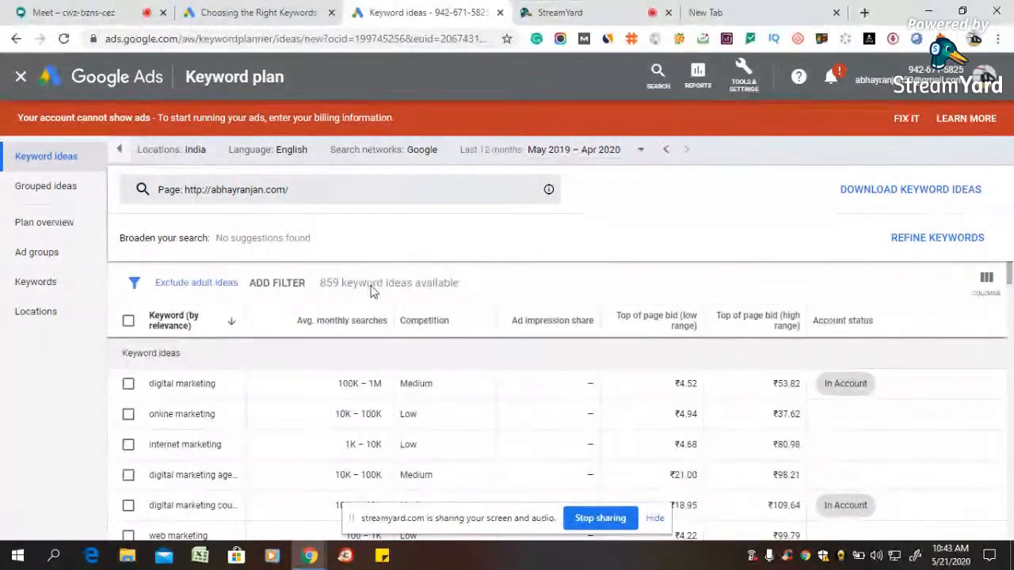
Examine the first page of keyword ideas generated from the website page, from the first row to the last
scroll(231, 416, "down", 5)
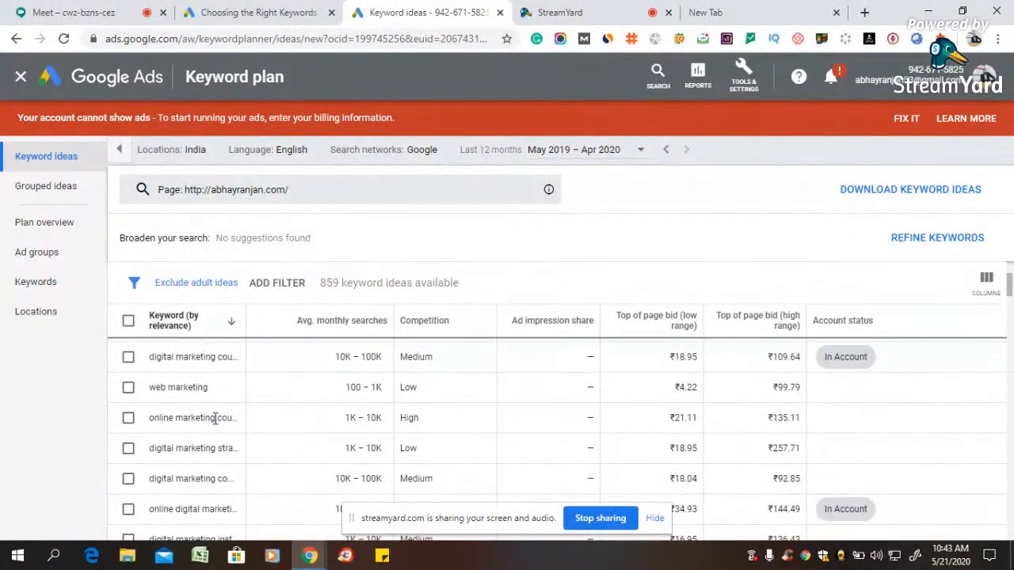
scroll(204, 428, "down", 2)
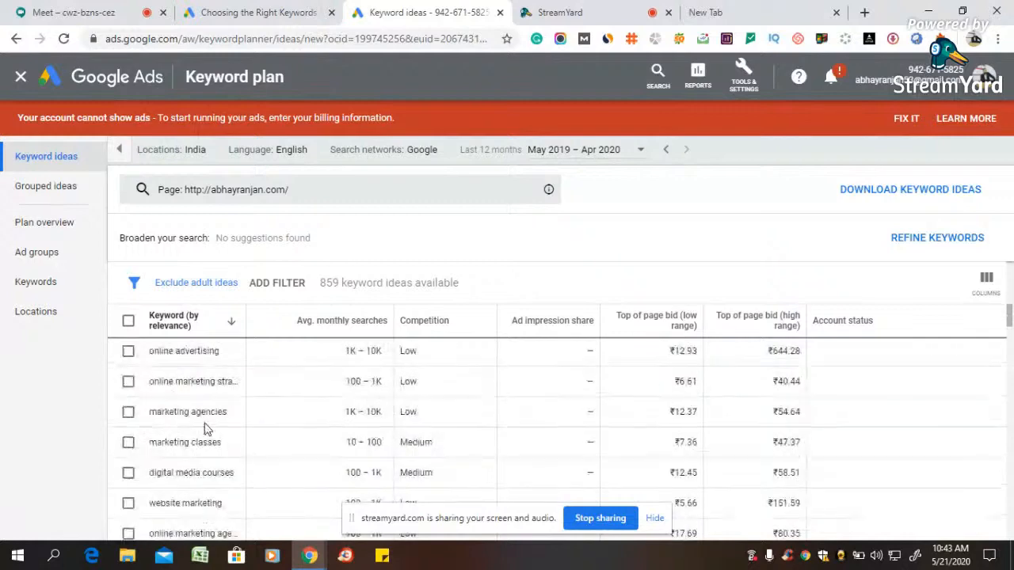
scroll(204, 428, "down", 2)
scroll(204, 429, "down", 5)
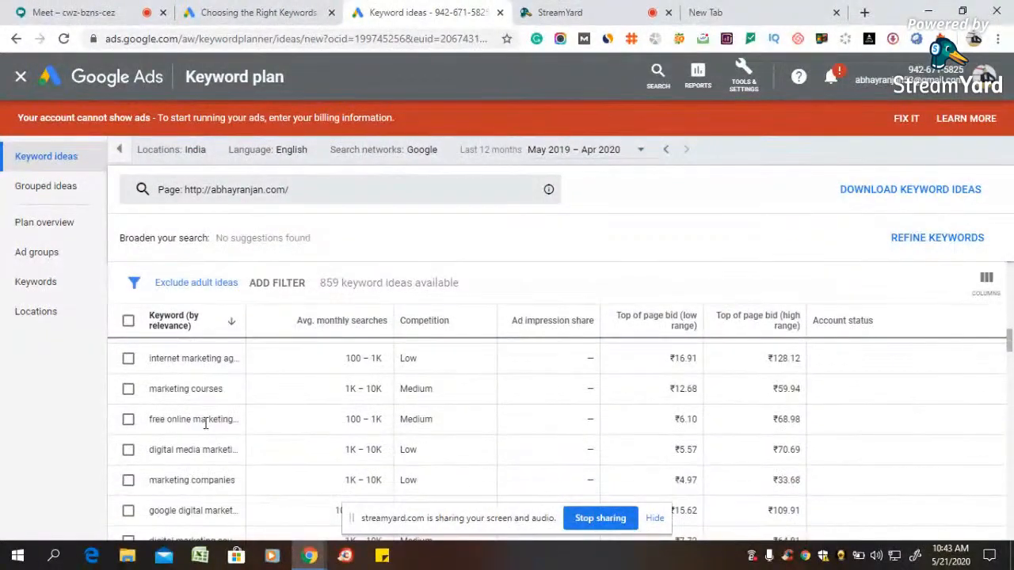
scroll(205, 428, "down", 6)
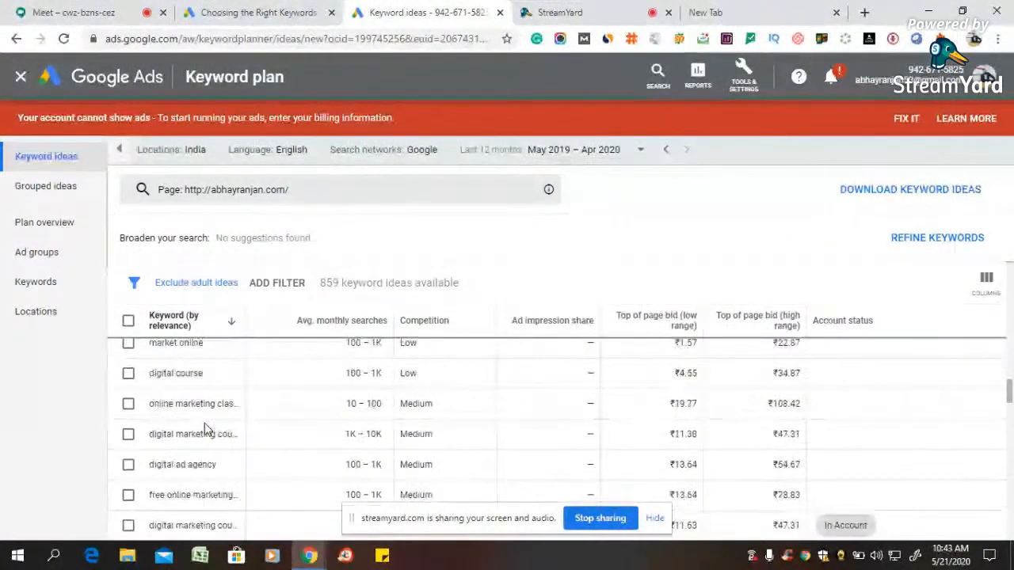
scroll(205, 429, "down", 6)
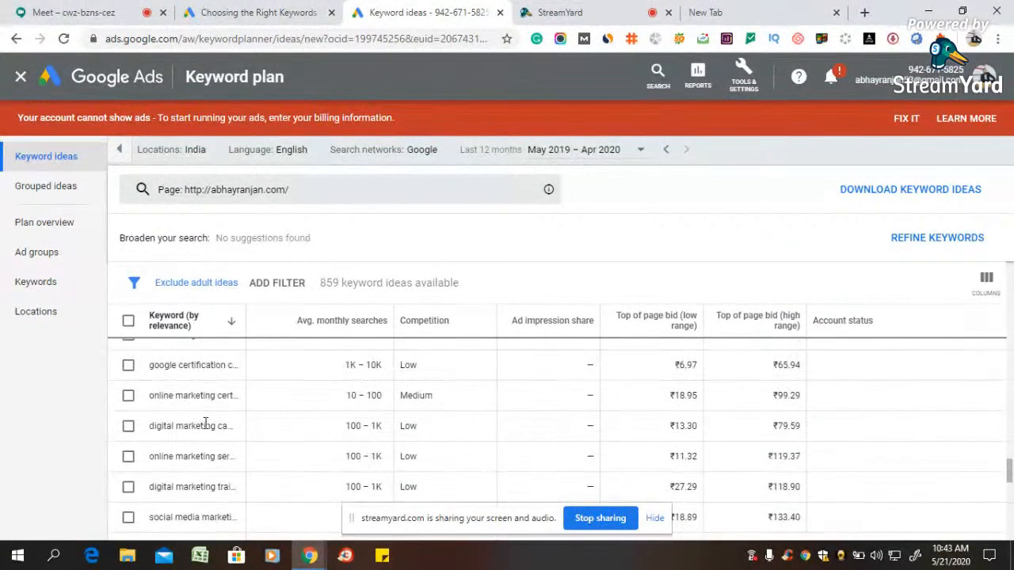
scroll(204, 428, "down", 6)
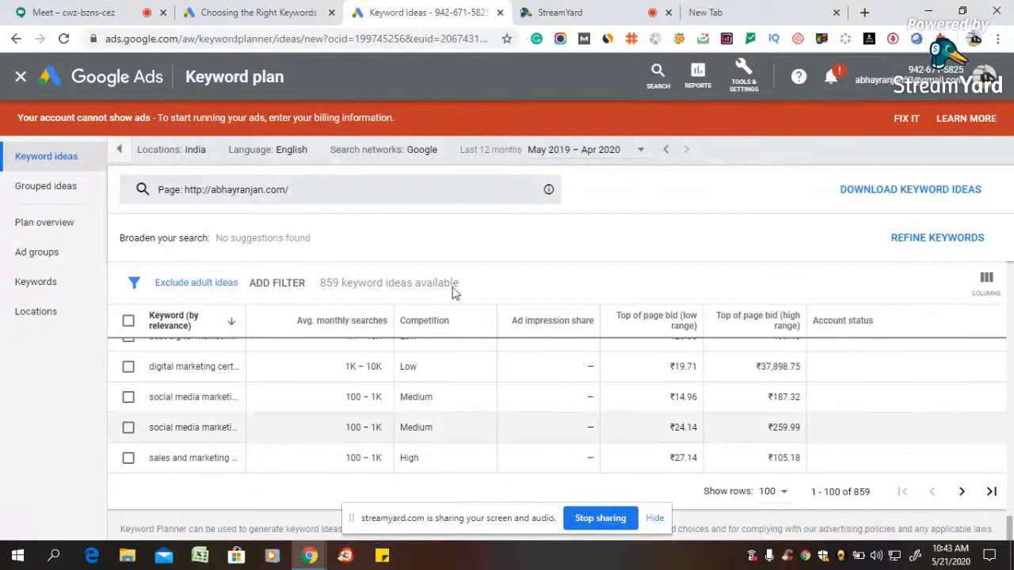
scroll(211, 434, "up", 3)
scroll(212, 434, "up", 5)
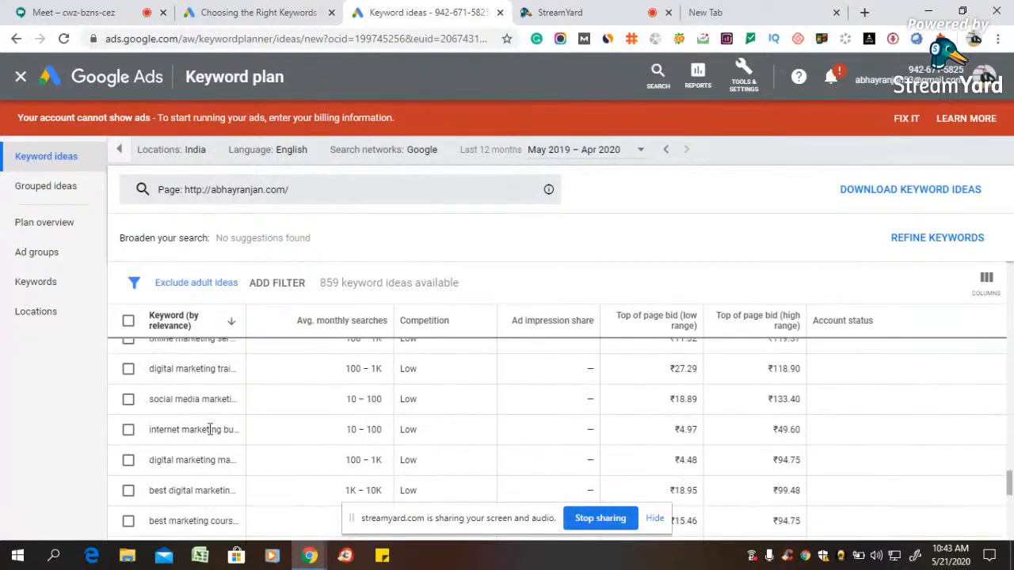
scroll(210, 429, "up", 5)
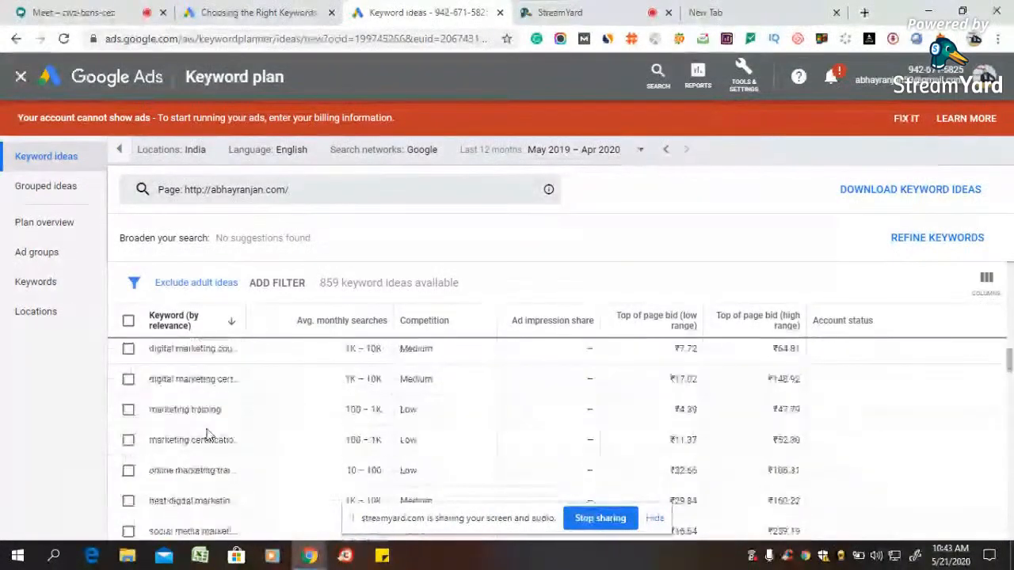
scroll(207, 428, "up", 5)
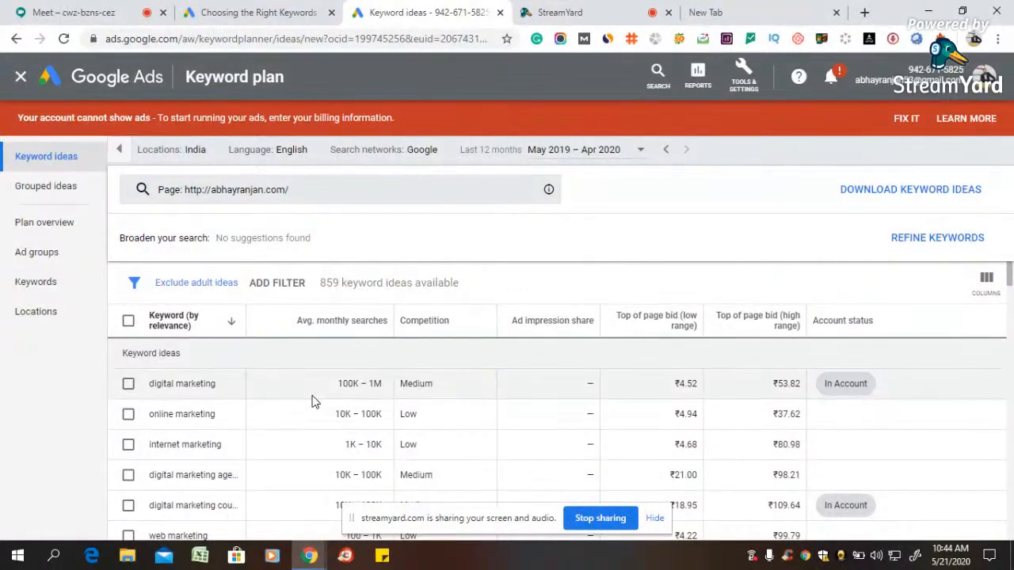
Review the average monthly searches, competition and top-of-page bid ranges across the website-based keyword ideas
scroll(201, 418, "down", 5)
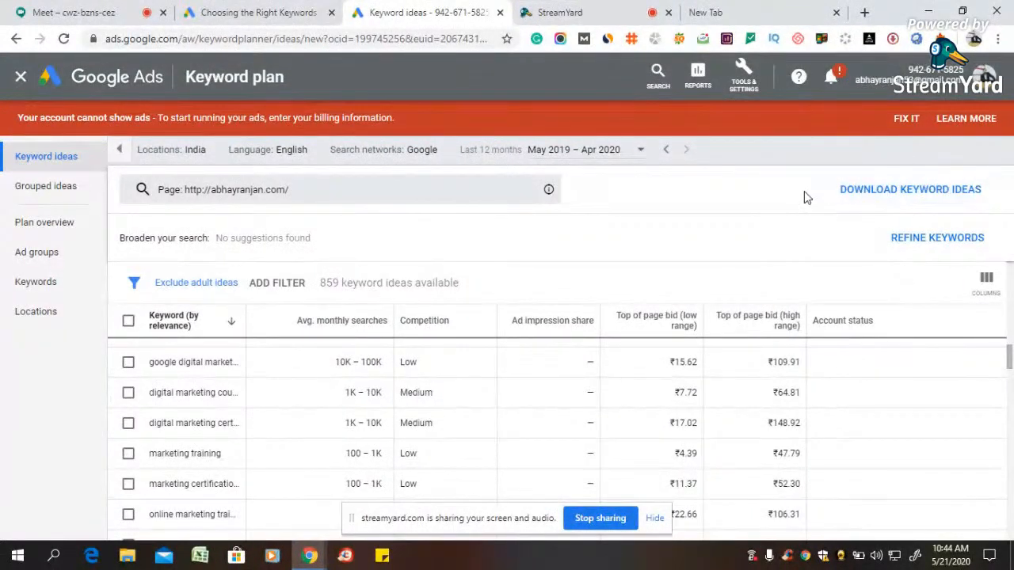
scroll(581, 333, "down", 2)
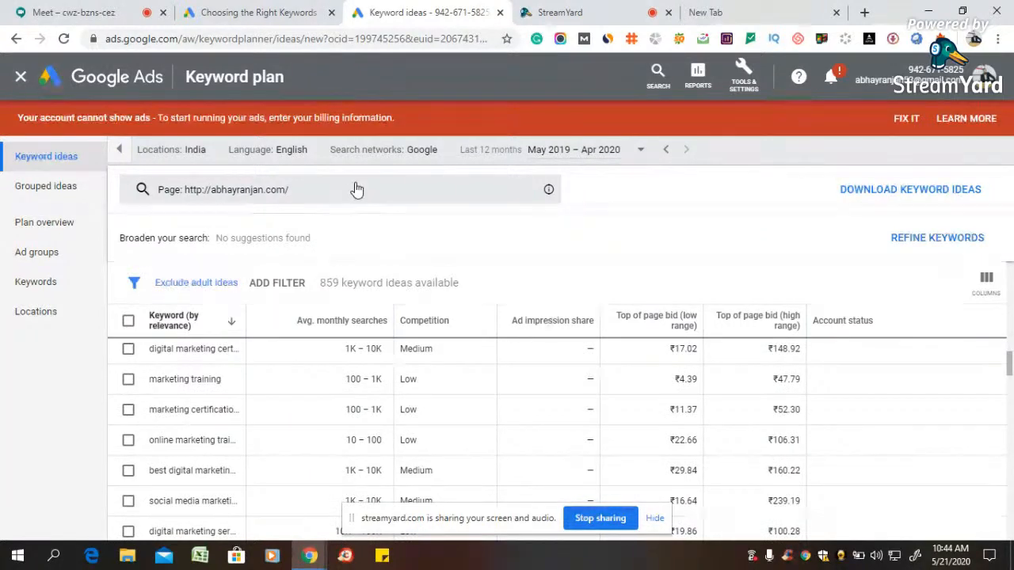
scroll(270, 475, "down", 5)
scroll(214, 368, "down", 10)
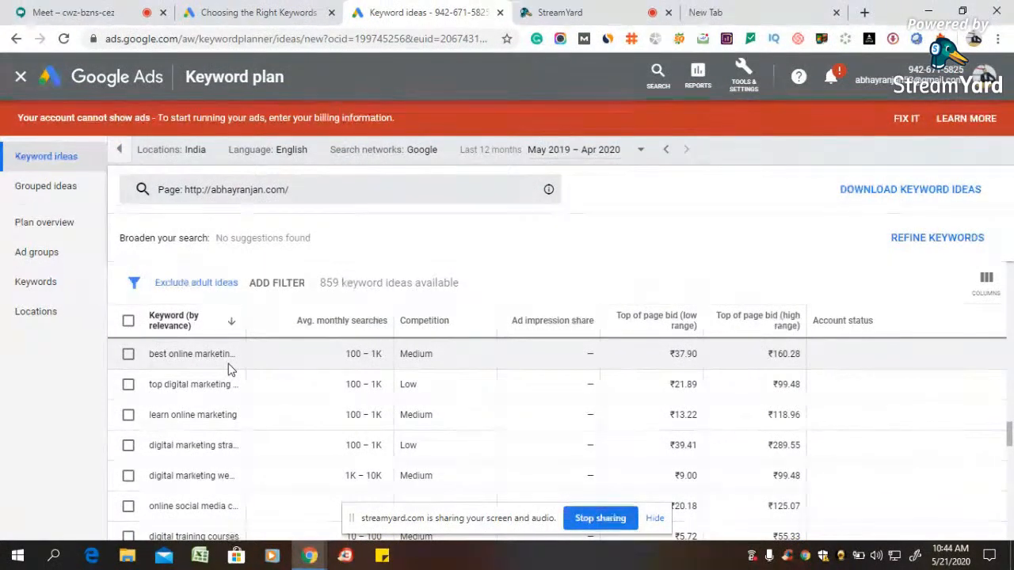
scroll(285, 443, "down", 10)
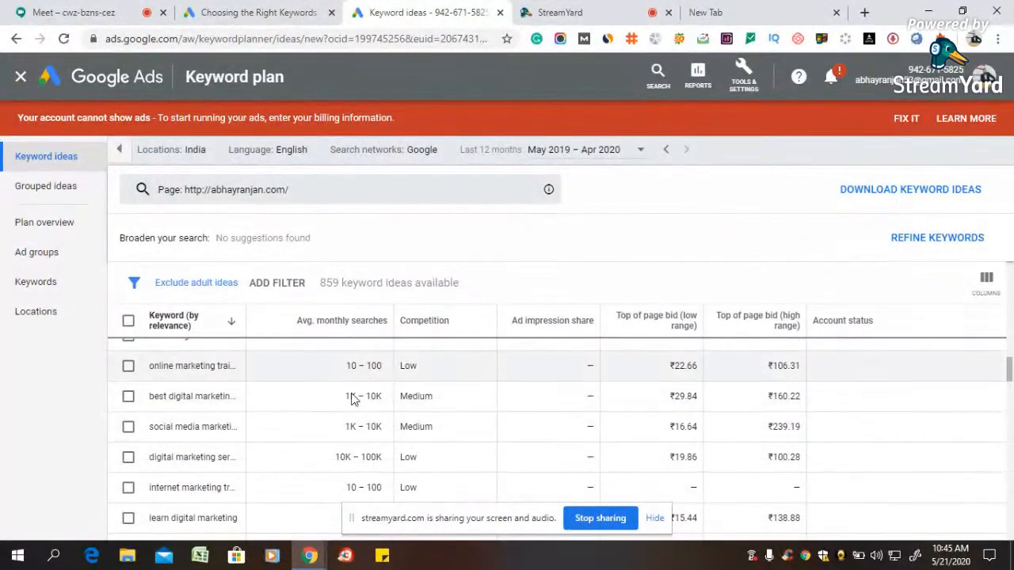
scroll(309, 420, "up", 3)
scroll(350, 384, "up", 2)
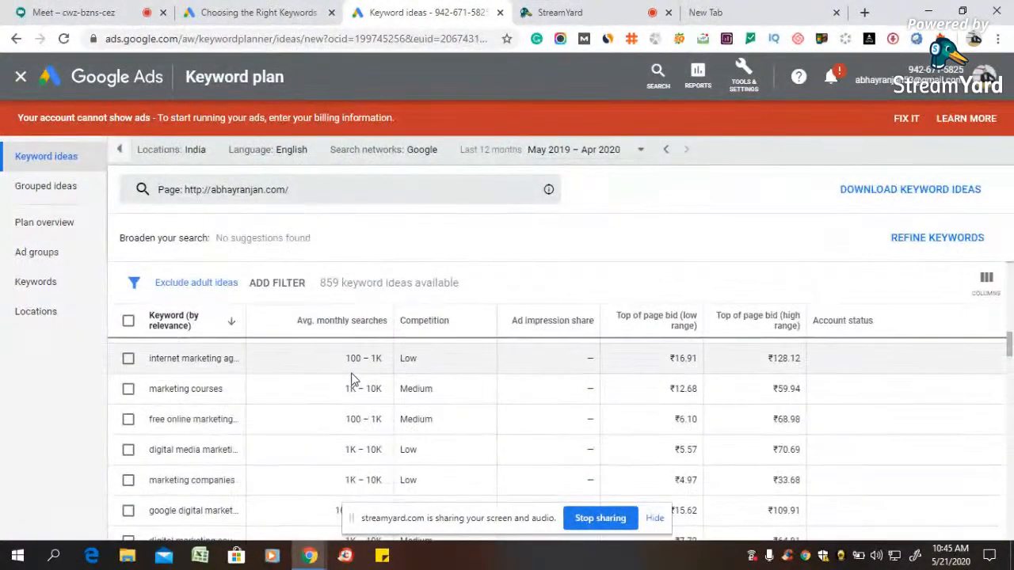
scroll(353, 380, "up", 2)
scroll(317, 420, "down", 4)
scroll(309, 419, "down", 3)
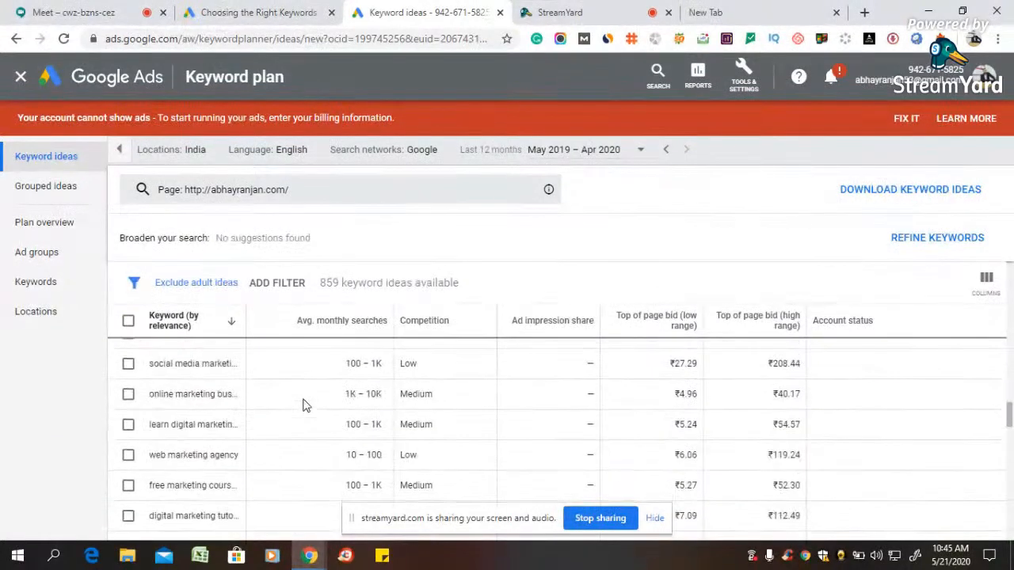
scroll(304, 405, "down", 3)
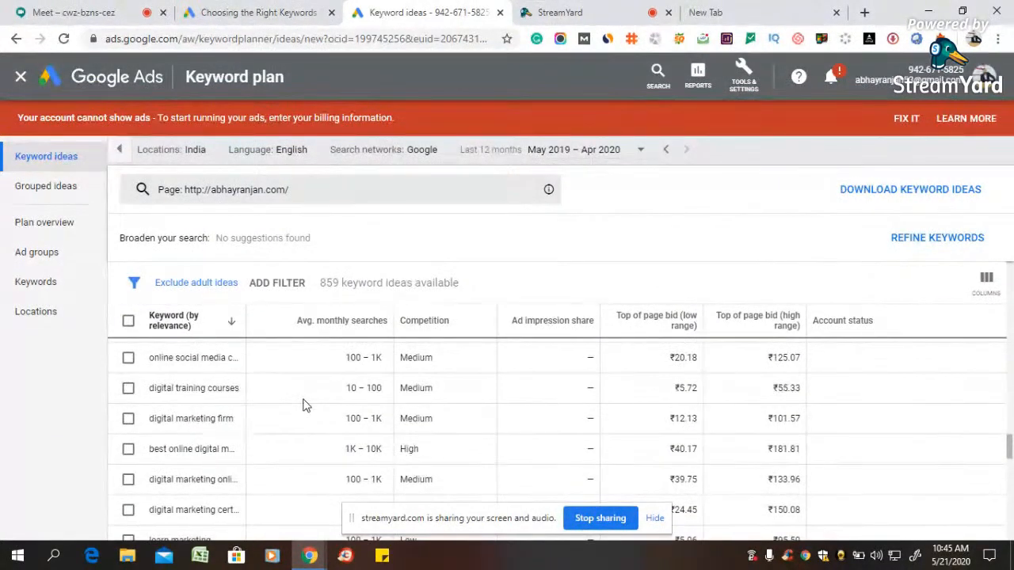
Download the website-based keyword ideas as a .csv file
left_click(903, 190)
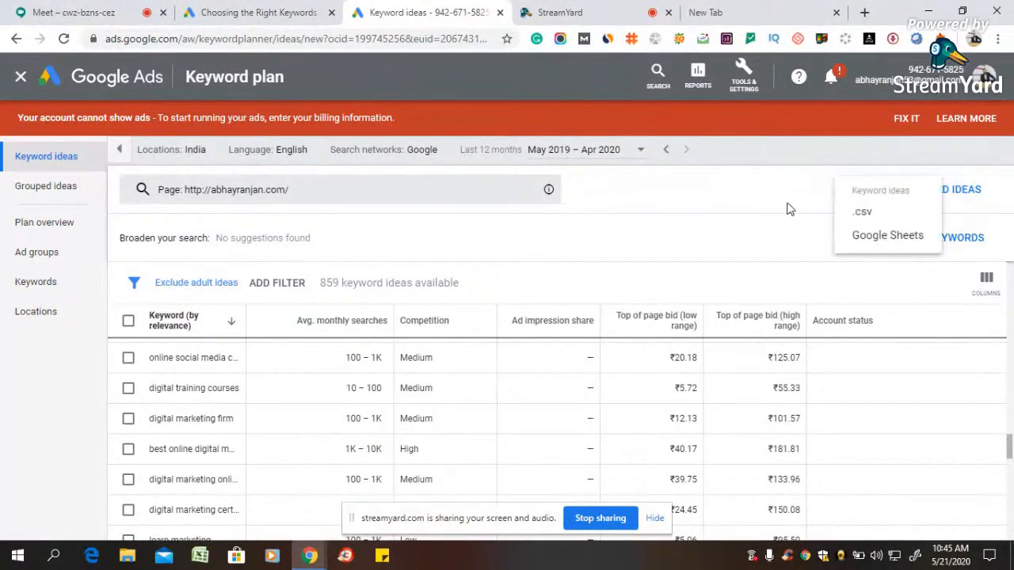
left_click(861, 214)
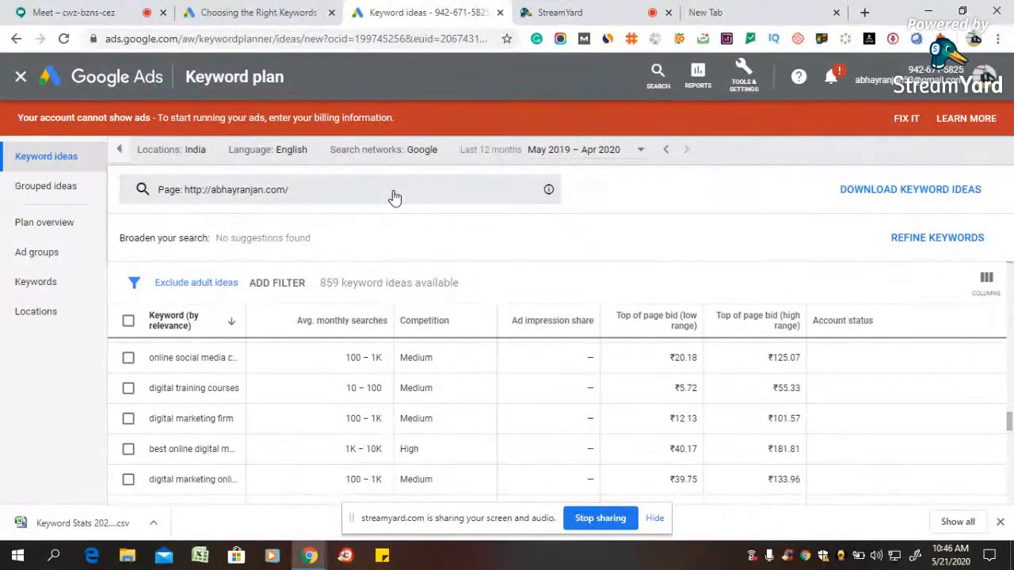
Search Google for "digital marketing jodhpur" in the spare browser tab
left_click(779, 9)
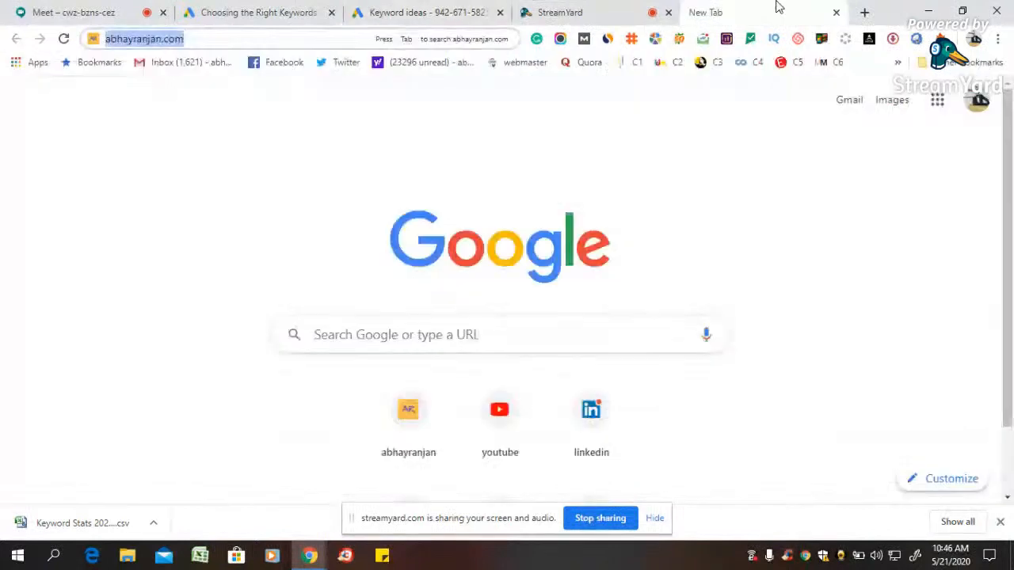
type("f")
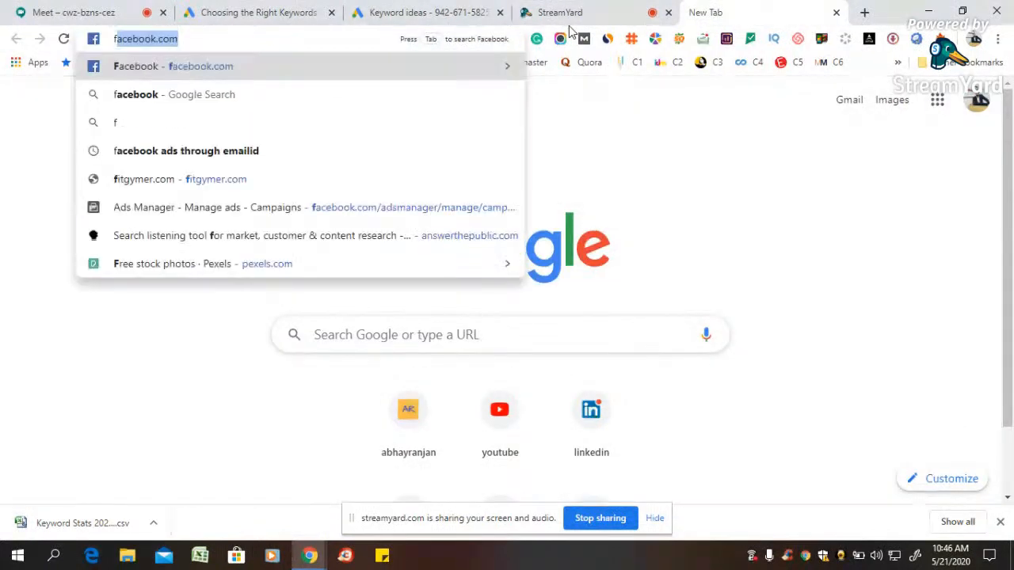
key("BackSpace")
key("BackSpace")
type("digita")
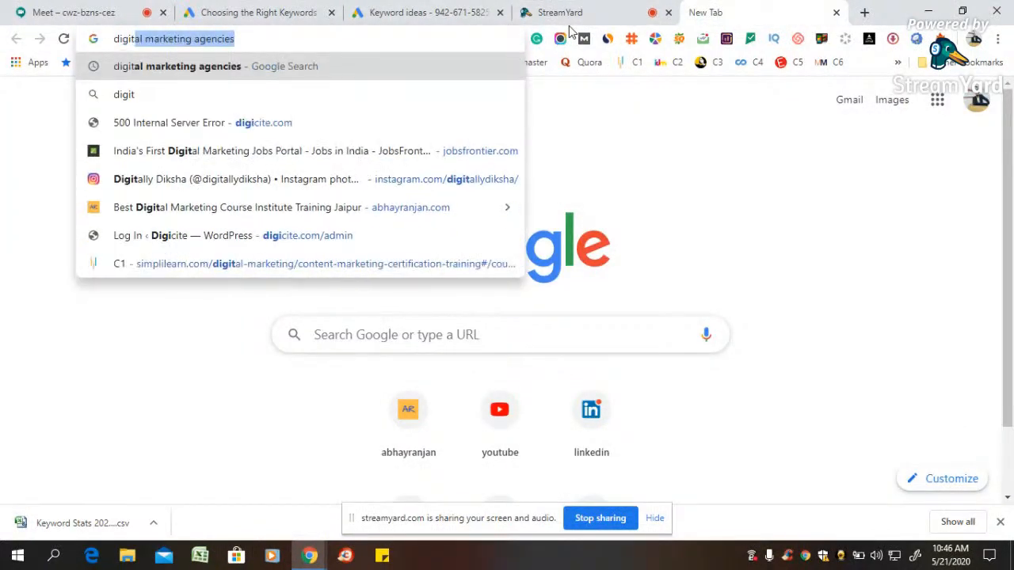
type("l marketing ")
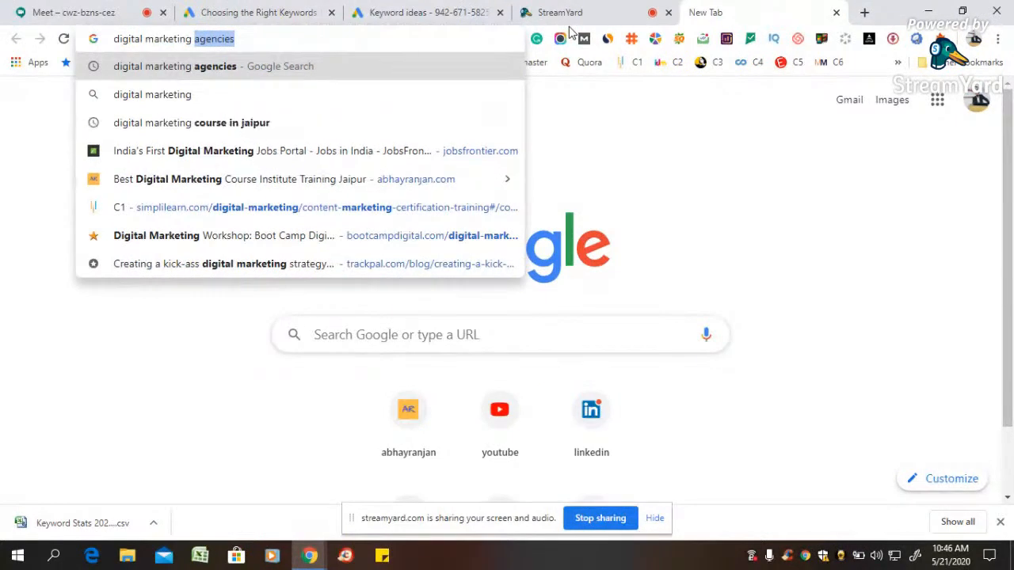
type("jodhpur")
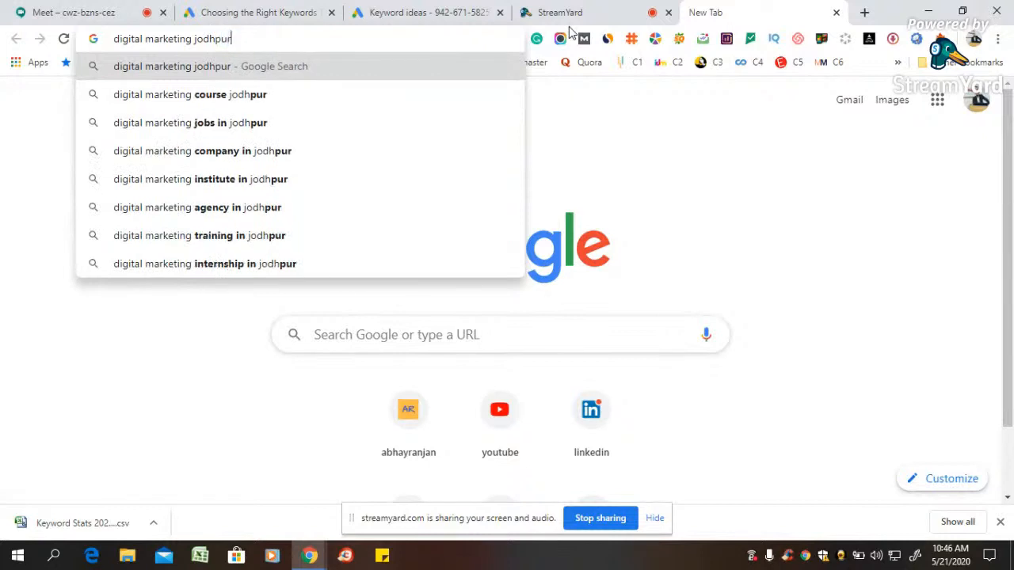
key("Return")
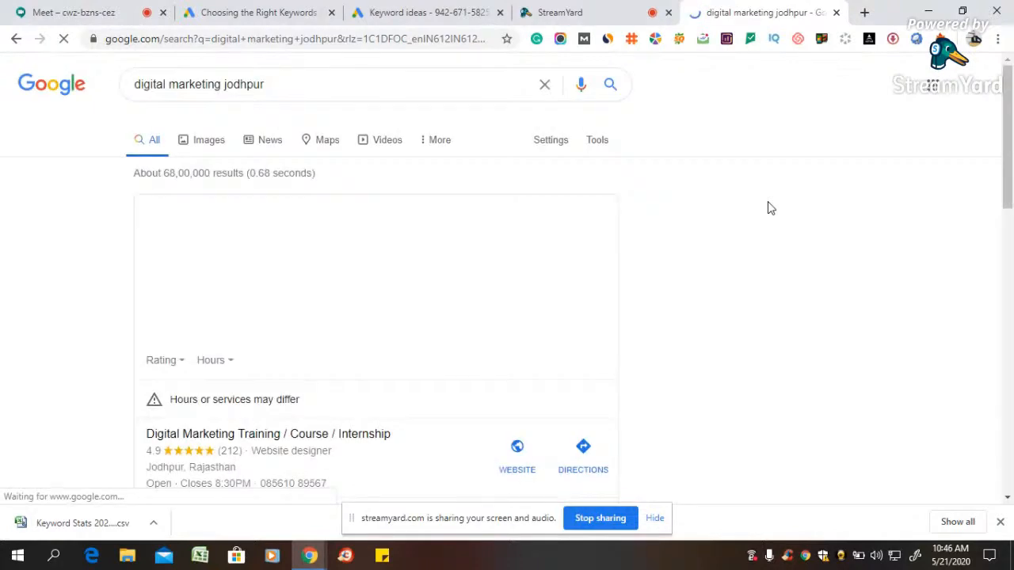
Look through the Jodhpur search results for digital marketing agency and company websites
scroll(795, 256, "down", 10)
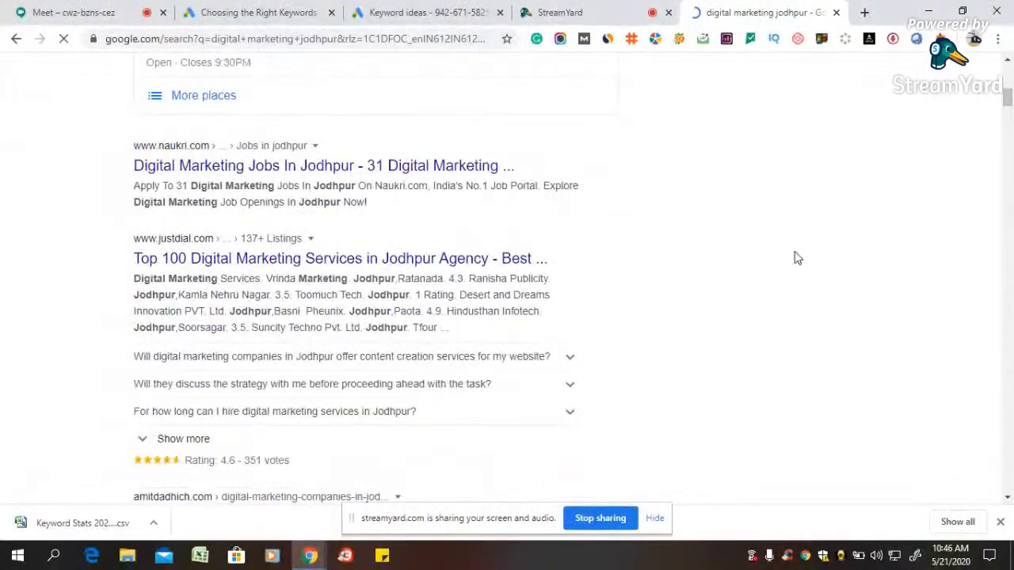
scroll(796, 259, "down", 4)
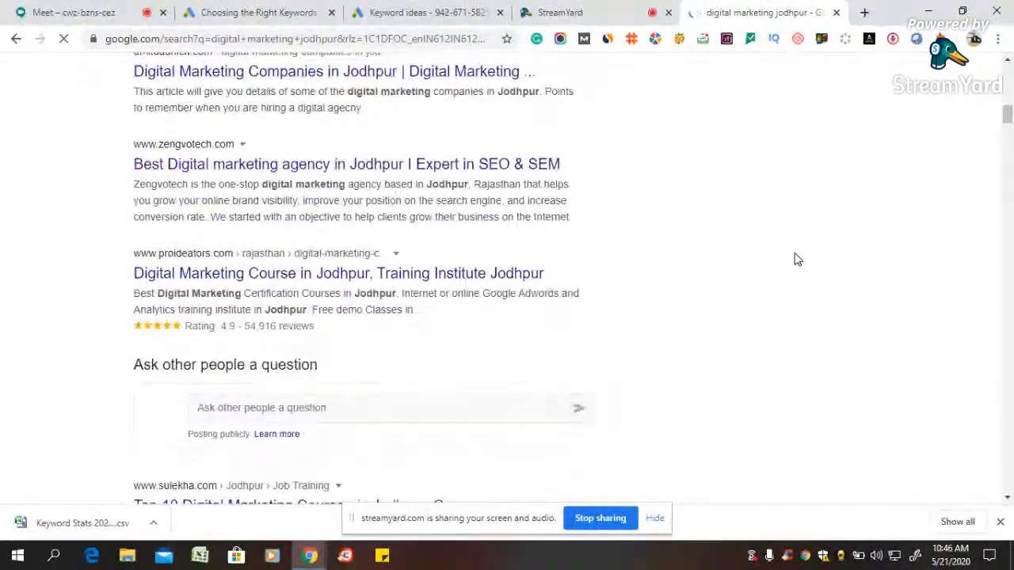
scroll(795, 259, "up", 5)
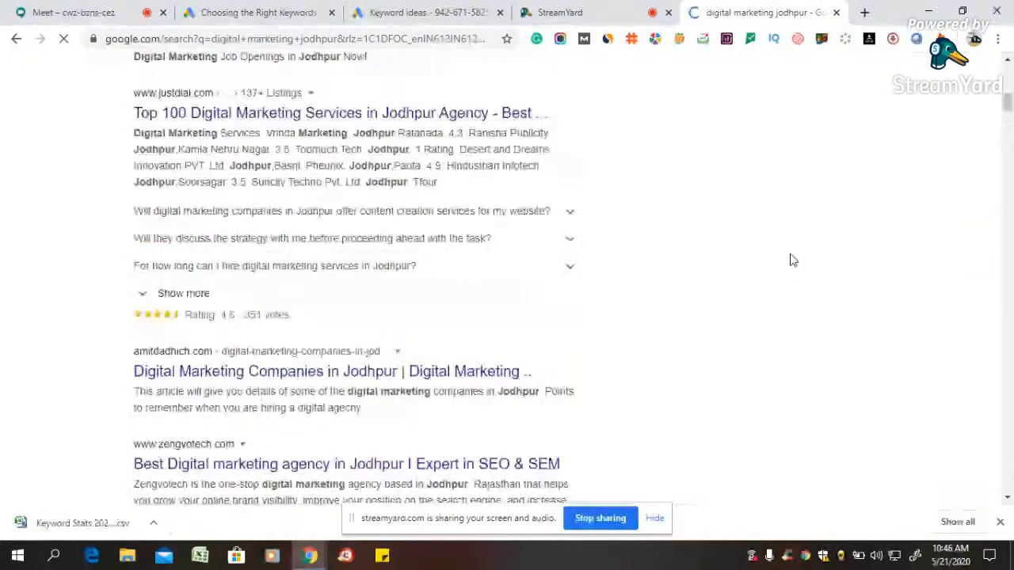
scroll(792, 259, "up", 2)
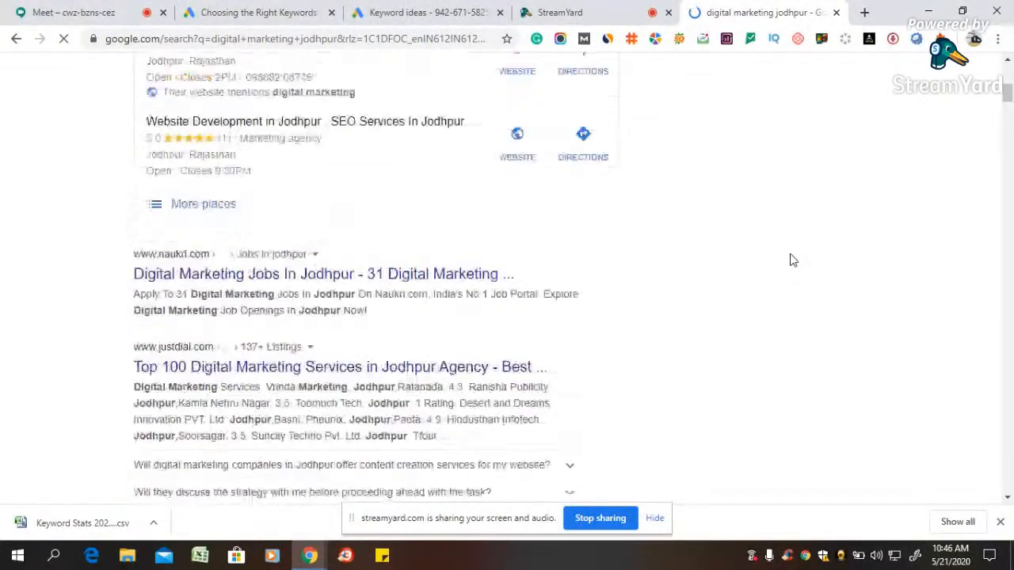
scroll(789, 259, "down", 5)
scroll(786, 260, "down", 3)
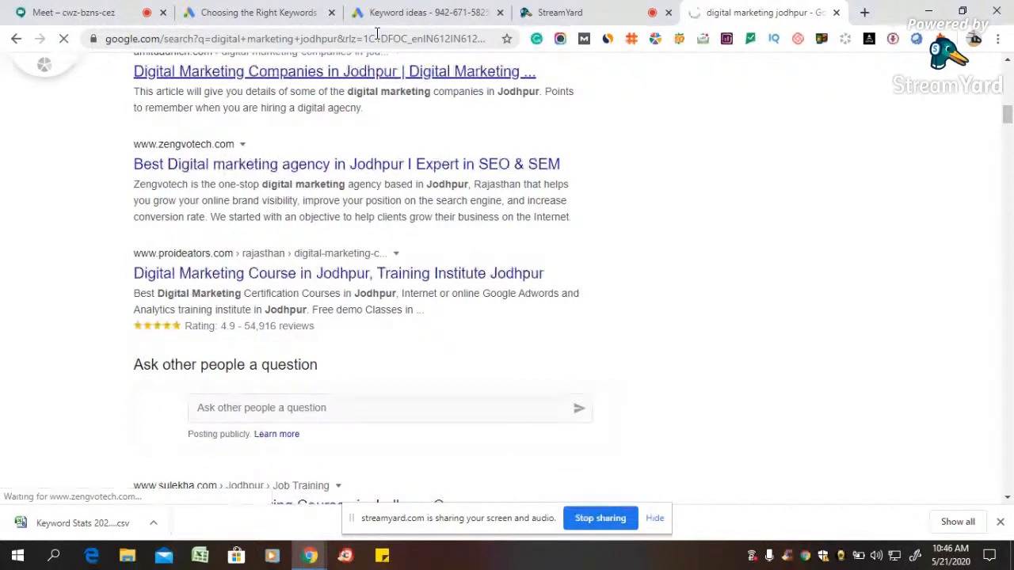
Open the zengvotech.com digital marketing agency website from the search results and copy its address
left_click(400, 170)
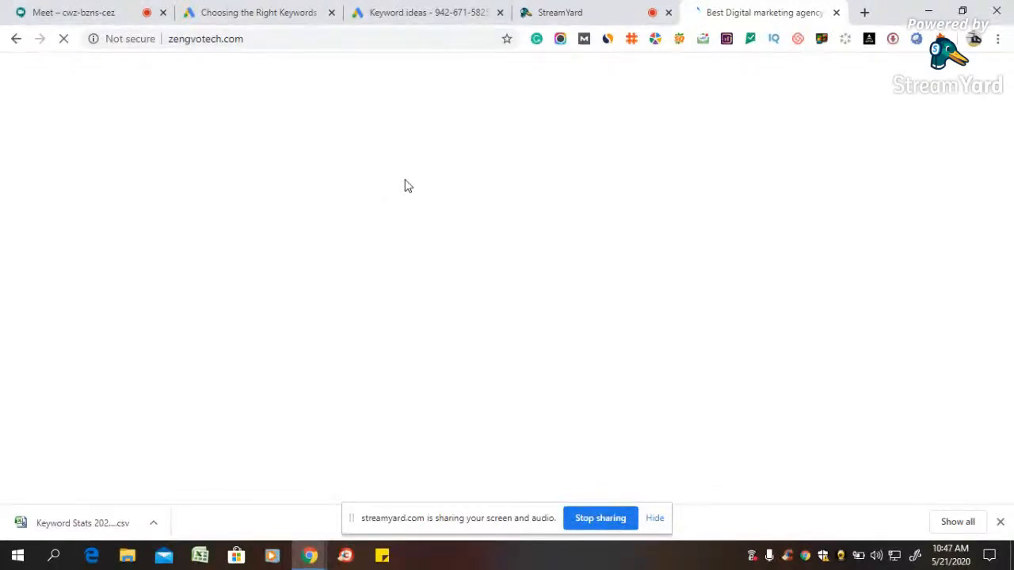
left_click(314, 32)
key("ctrl+c")
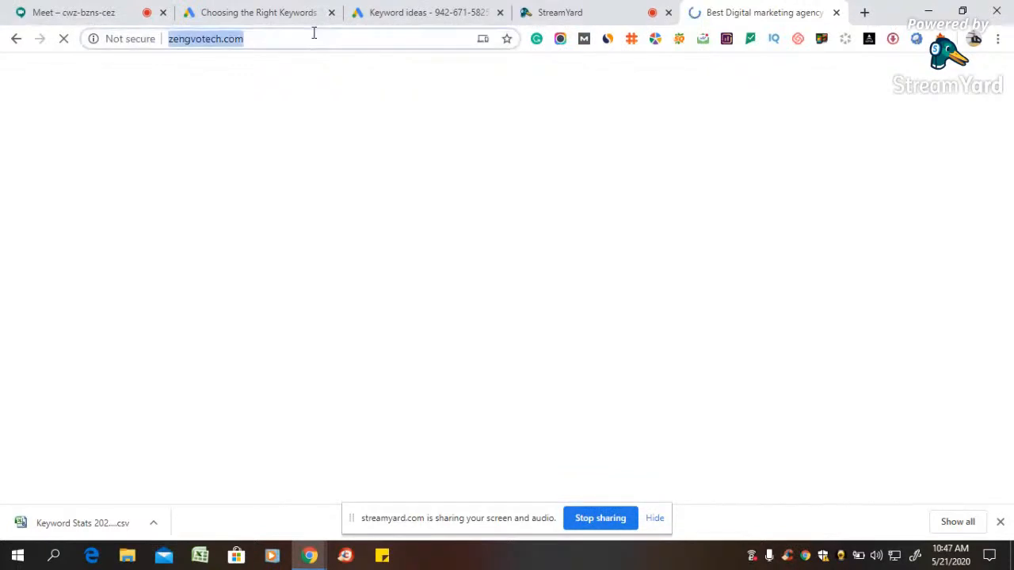
left_click(383, 7)
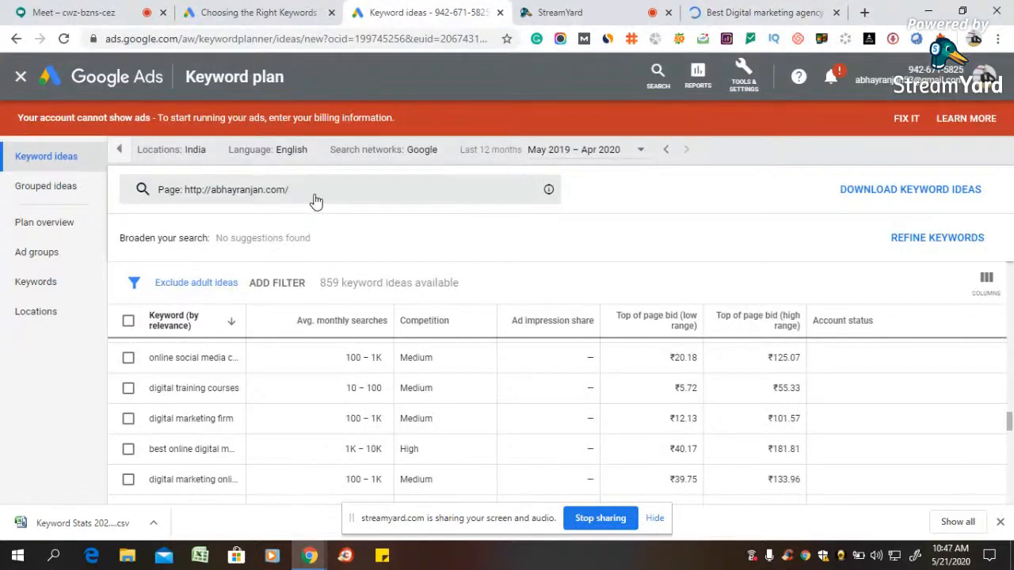
left_click(331, 196)
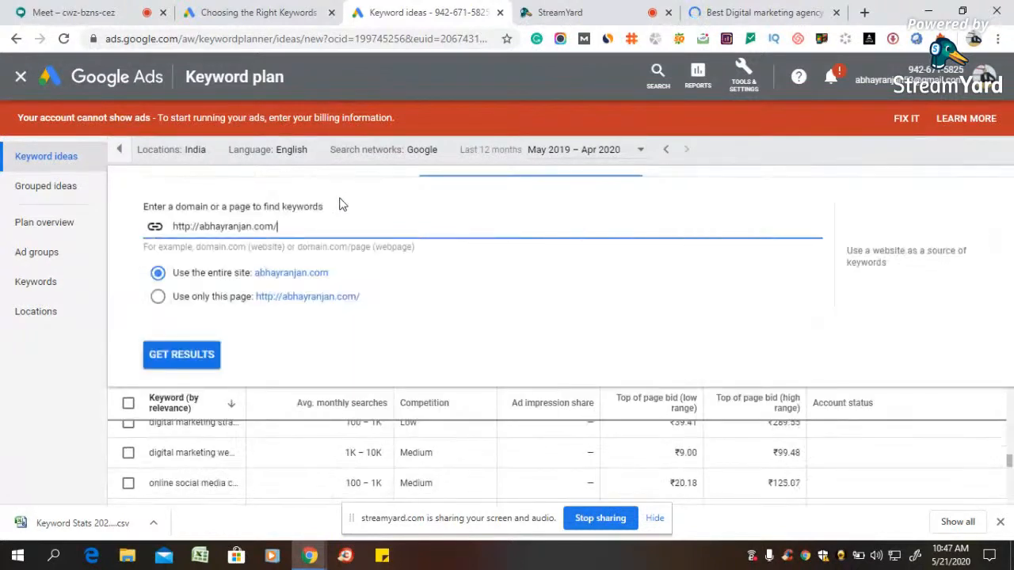
key("ctrl+a")
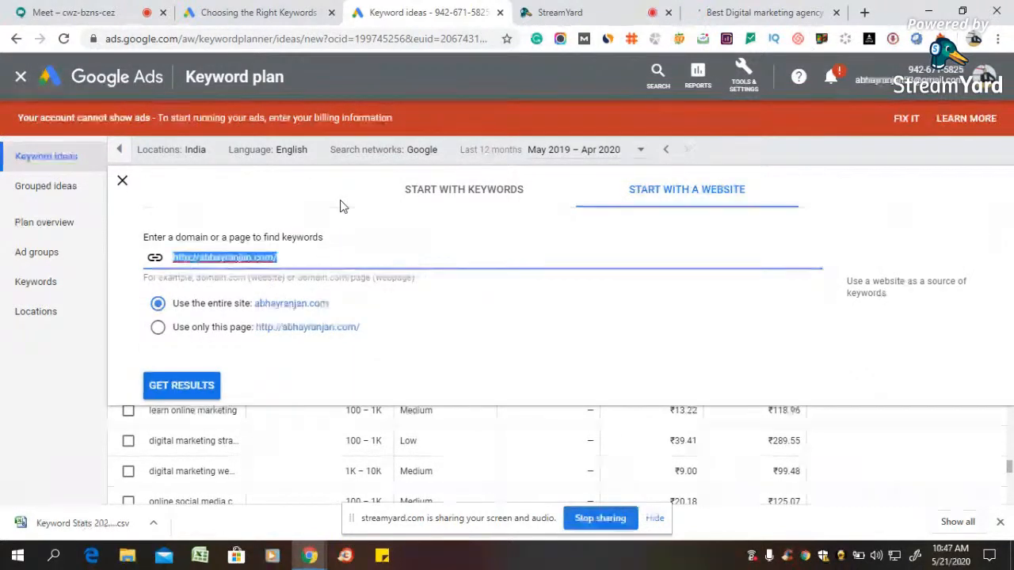
key("ctrl+v")
left_click(210, 386)
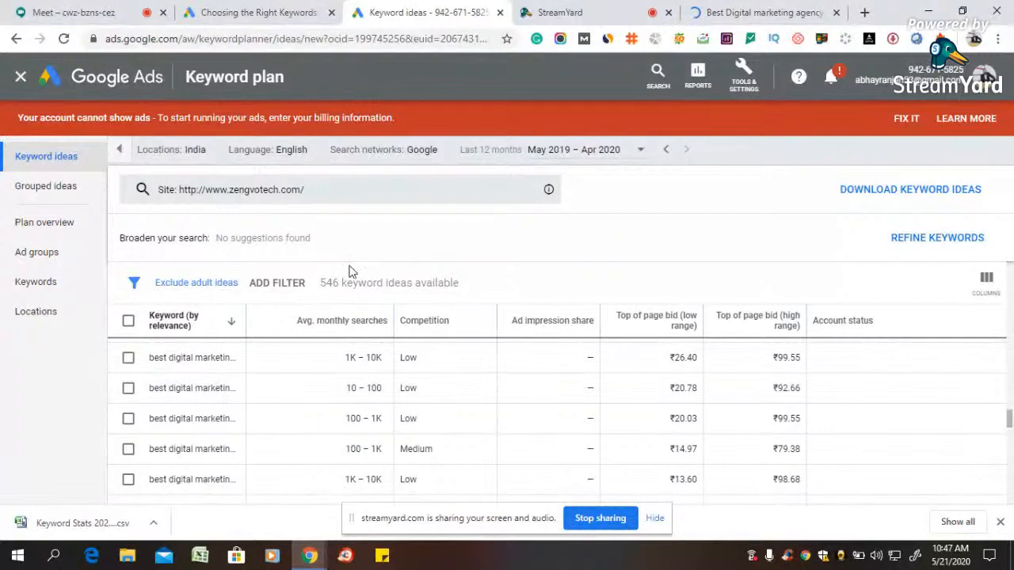
Examine the keyword ideas for the zengvotech.com site with their monthly searches, competition and bid ranges
scroll(190, 377, "down", 3)
scroll(186, 384, "down", 8)
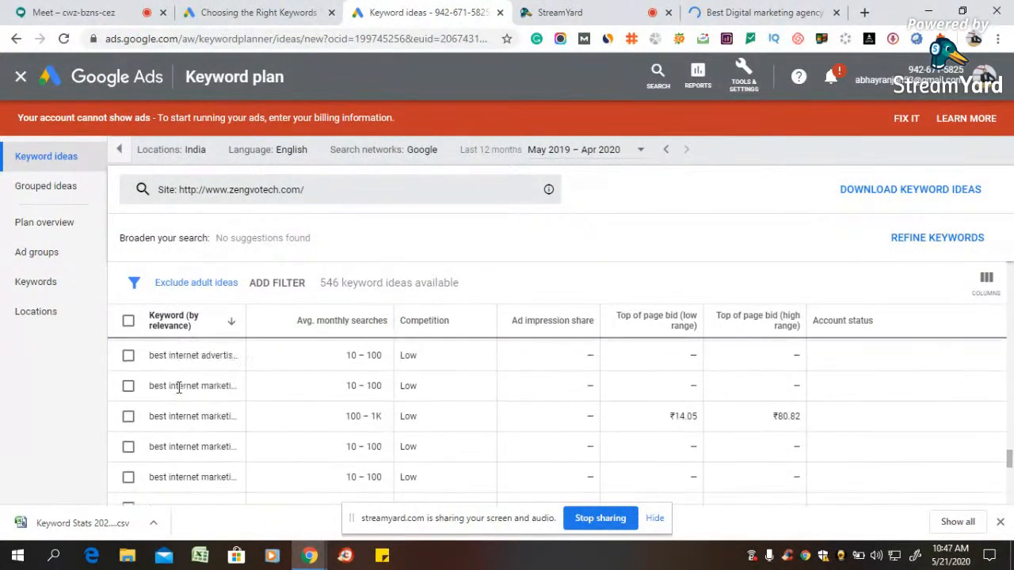
scroll(179, 389, "down", 5)
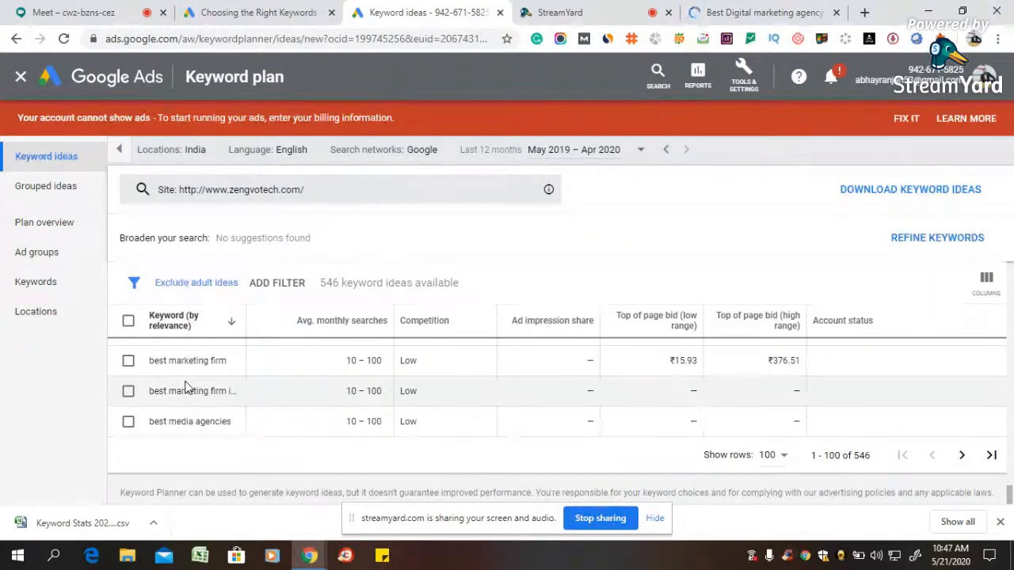
scroll(186, 384, "up", 10)
scroll(186, 384, "up", 10)
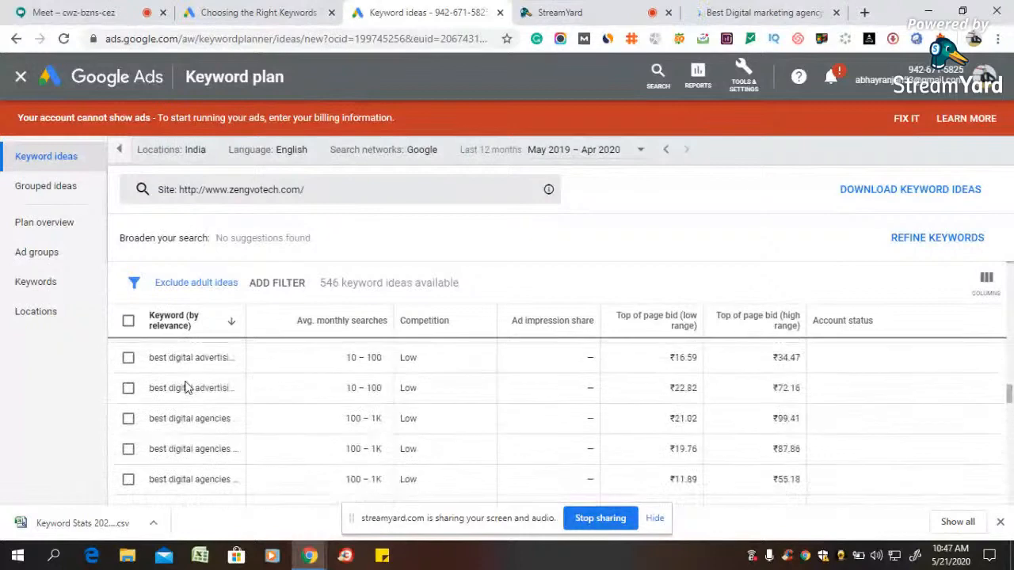
scroll(186, 387, "up", 5)
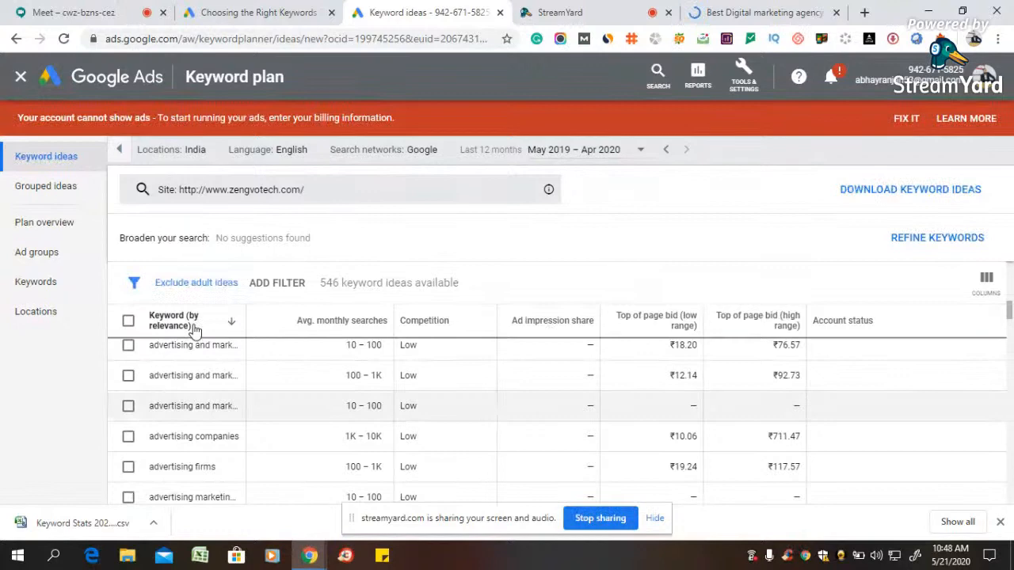
scroll(203, 380, "down", 15)
scroll(203, 380, "down", 3)
scroll(204, 380, "up", 15)
scroll(206, 381, "up", 10)
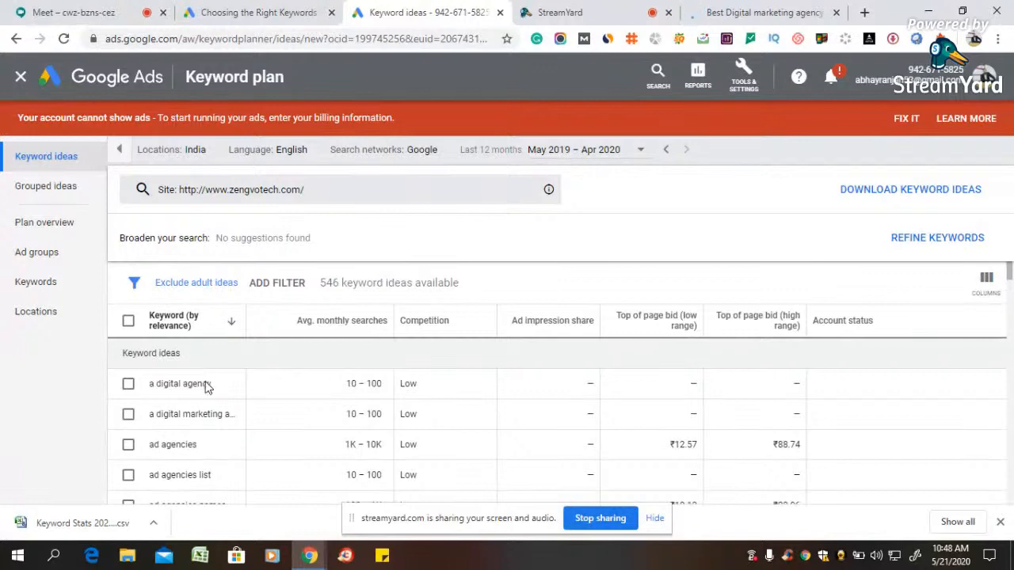
scroll(205, 386, "down", 8)
scroll(210, 410, "down", 5)
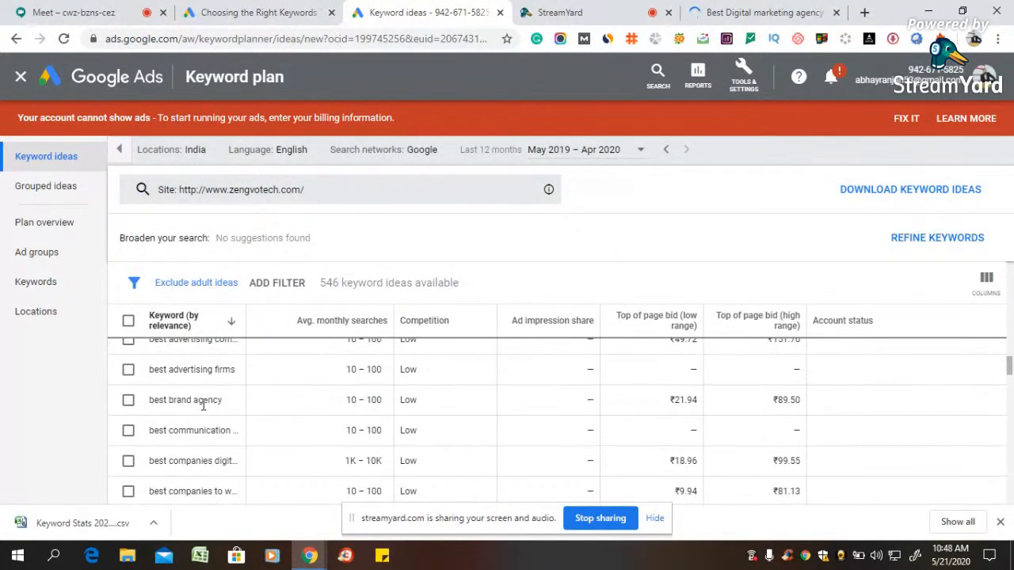
scroll(203, 404, "down", 3)
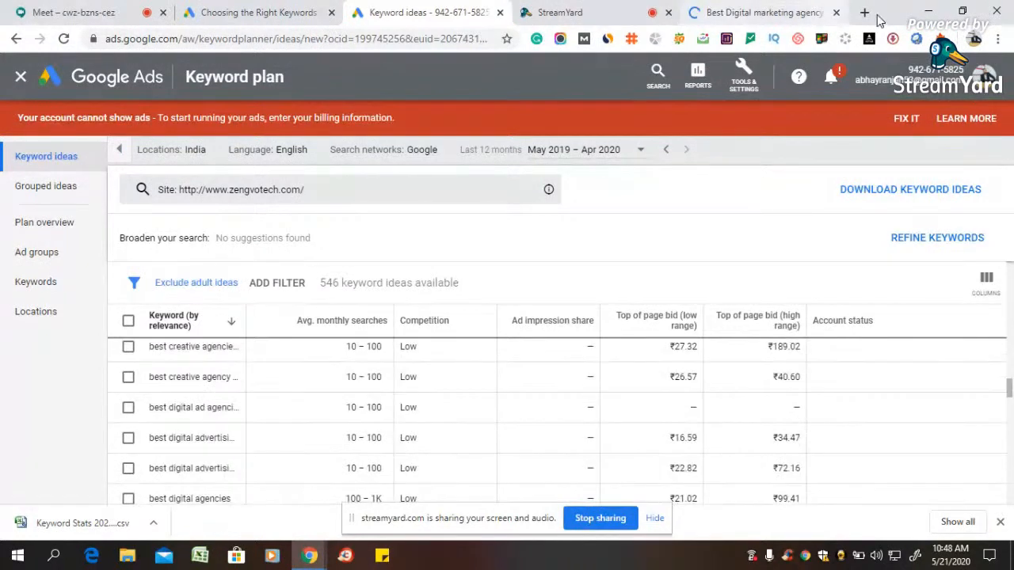
Close the zengvotech.com page and search Google for "car rental in jaipur" in a new browser tab
left_click(836, 13)
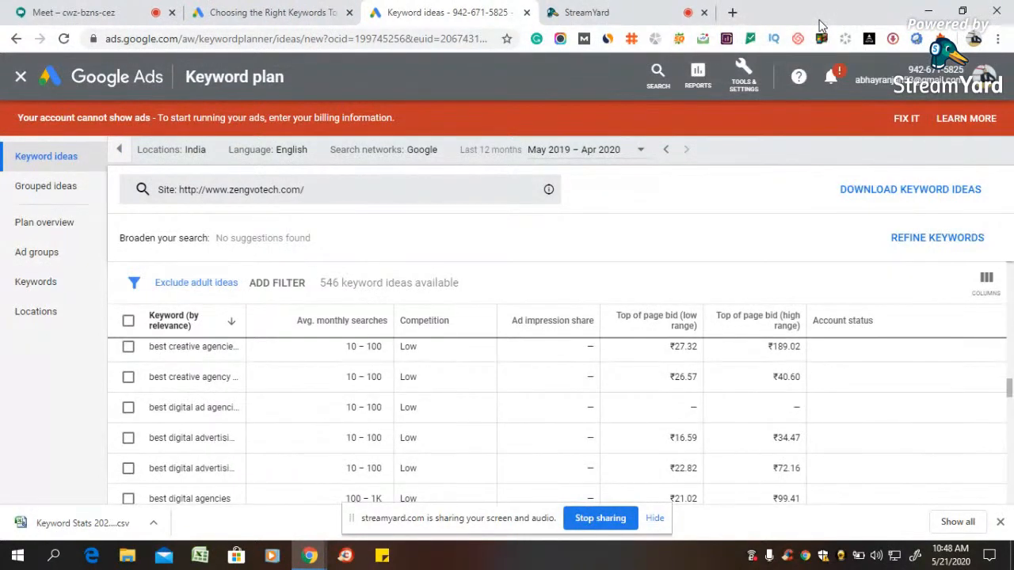
left_click(732, 12)
type("car")
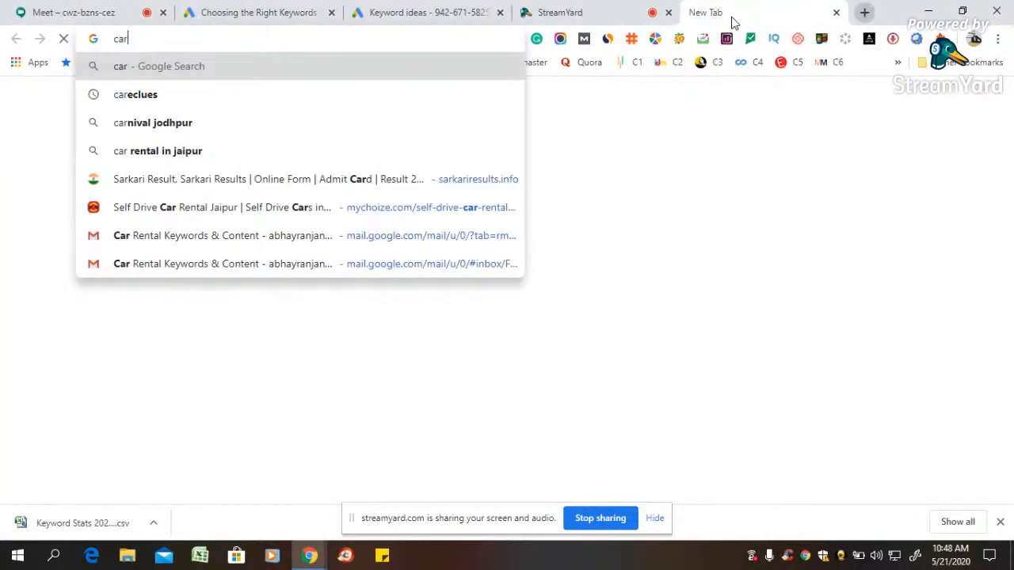
left_click(246, 156)
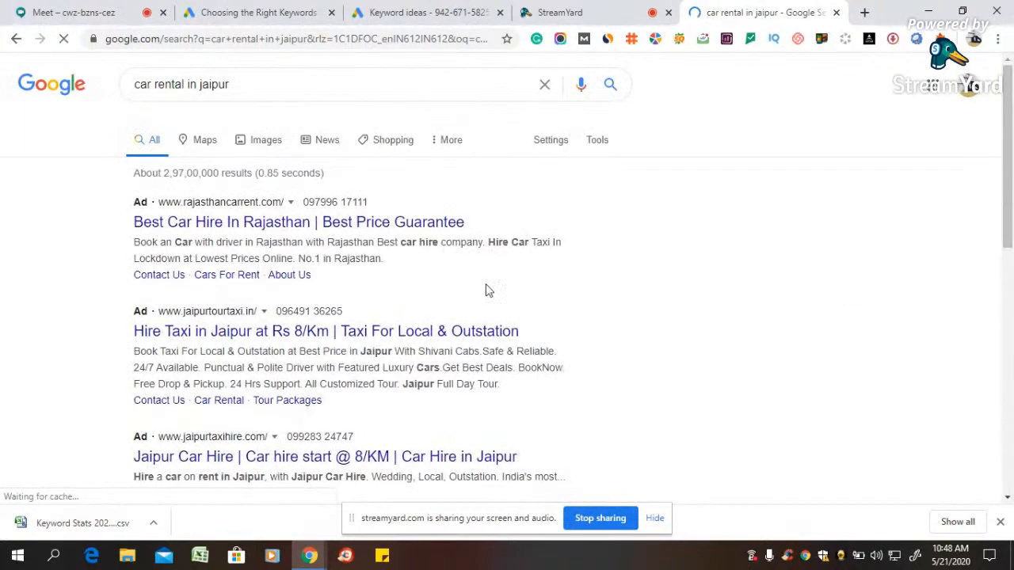
Look through the Jaipur car rental results, open the MyChoize self-drive car rental page and copy its address
scroll(483, 289, "down", 5)
scroll(472, 290, "down", 5)
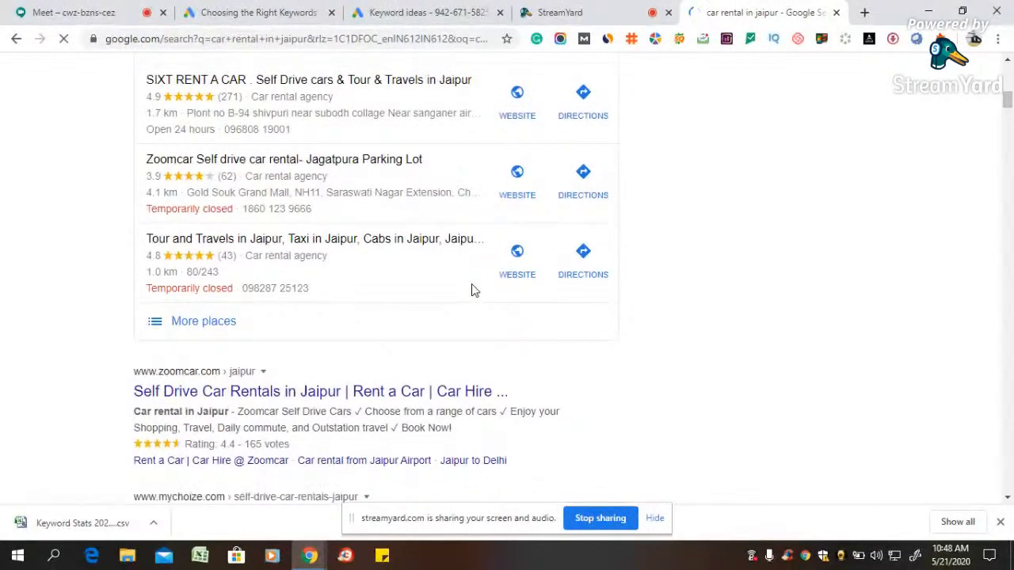
scroll(472, 288, "up", 3)
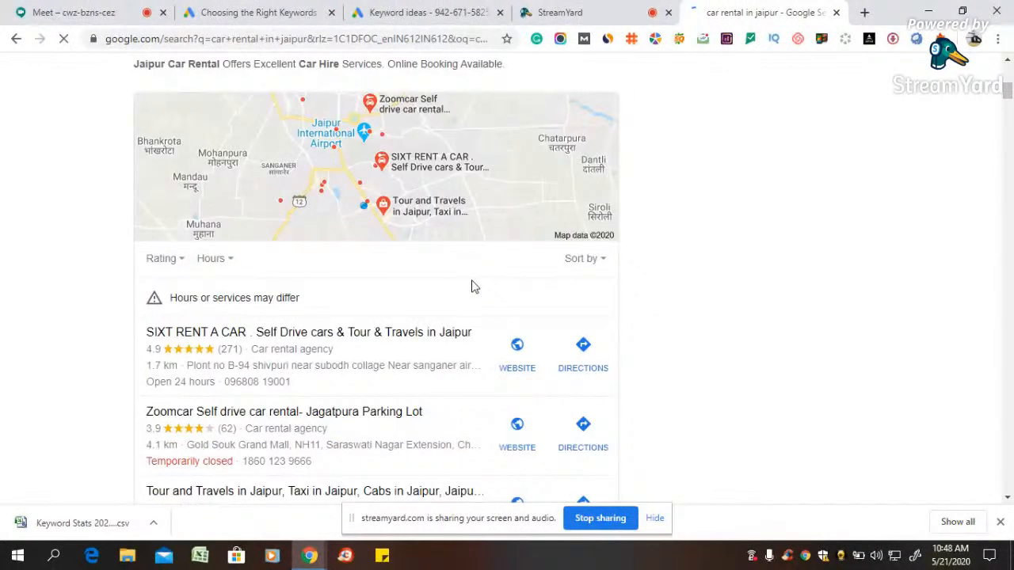
scroll(472, 286, "up", 6)
scroll(506, 295, "down", 11)
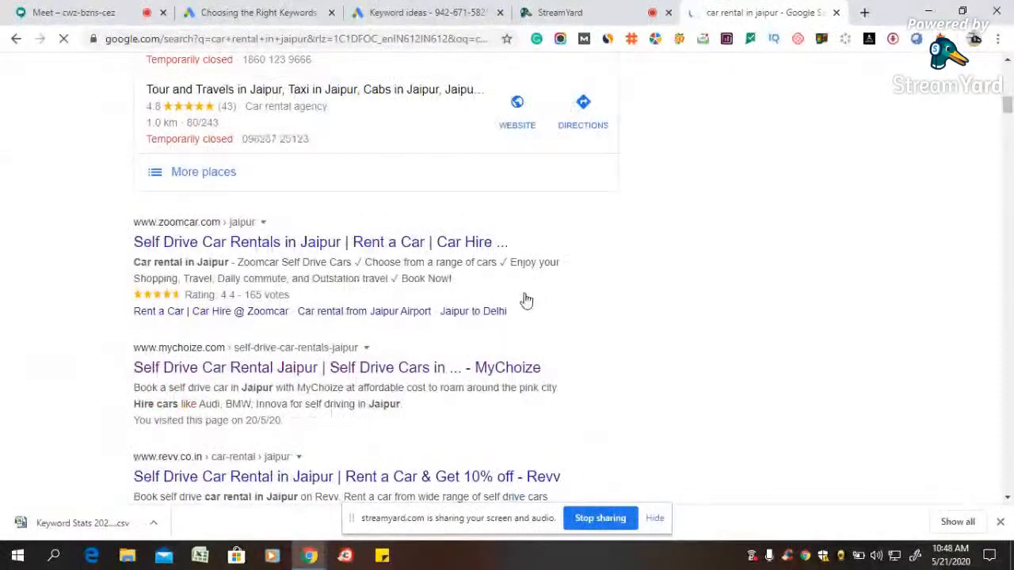
scroll(541, 286, "down", 1)
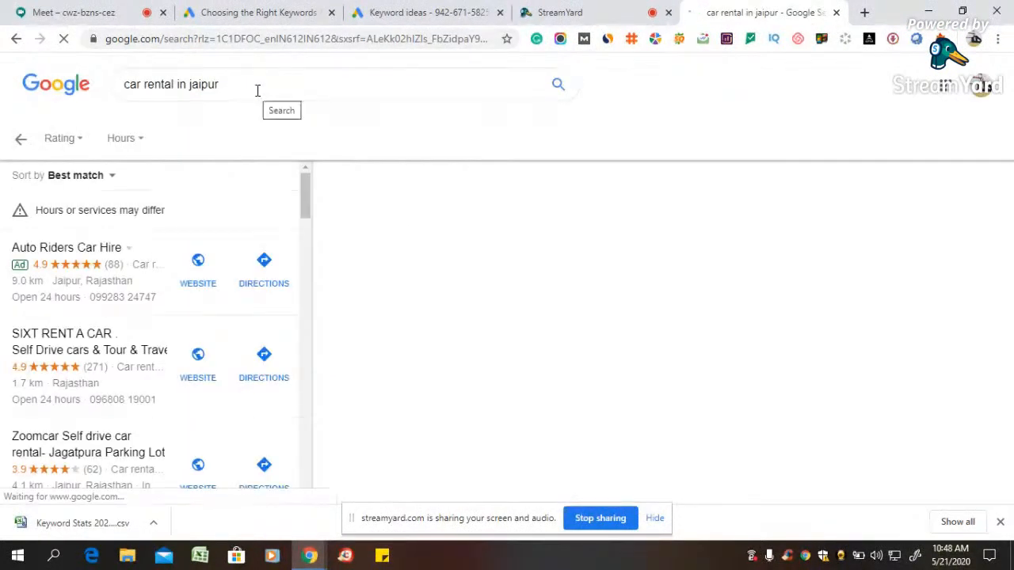
left_click(15, 39)
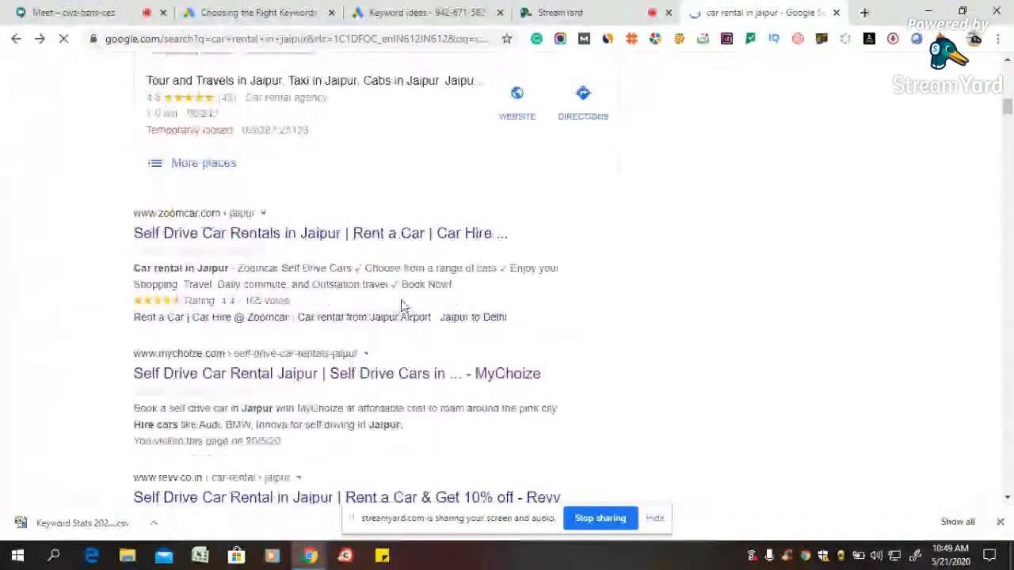
left_click(256, 382)
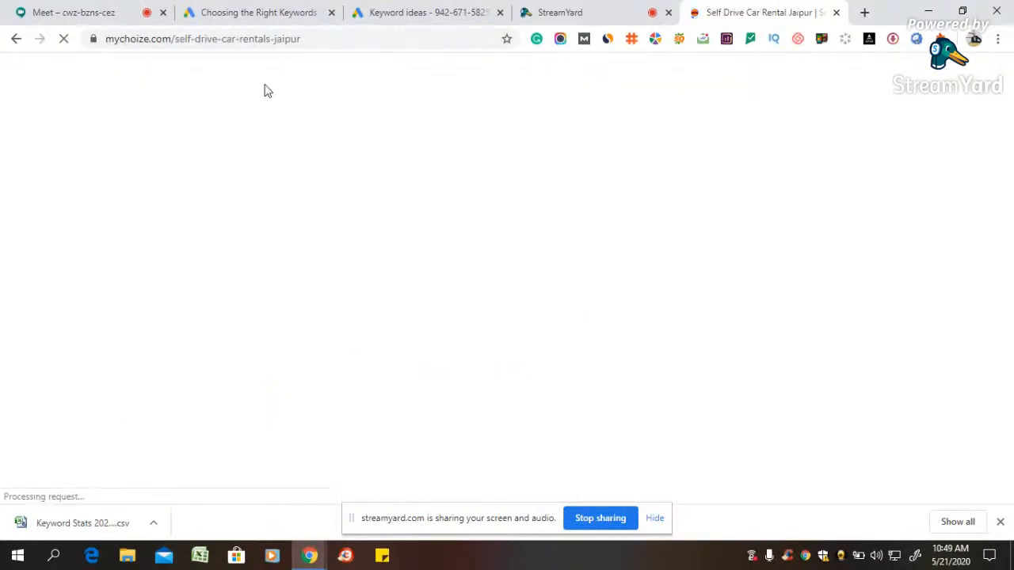
left_click(356, 35)
key("ctrl+c")
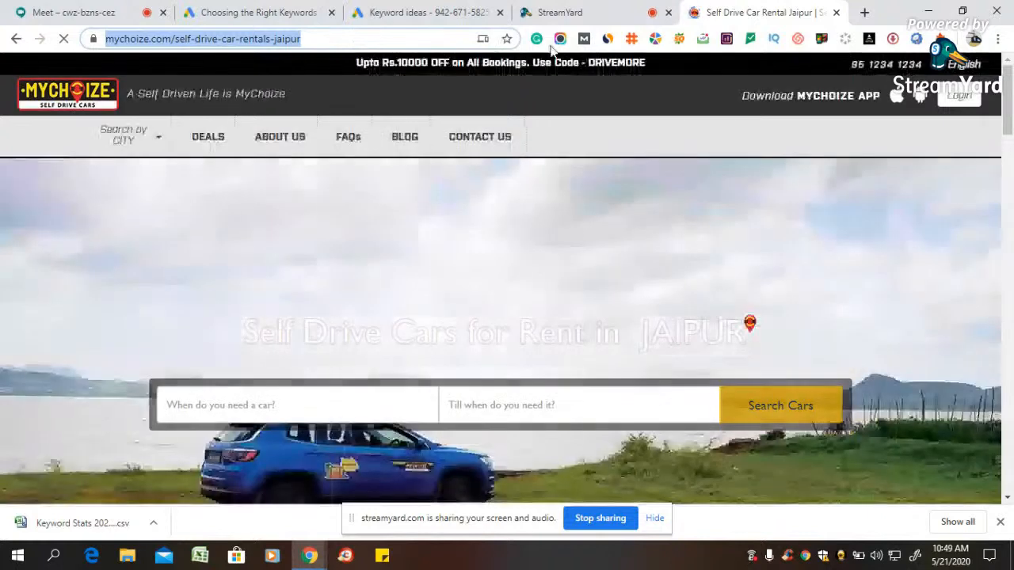
left_click(448, 4)
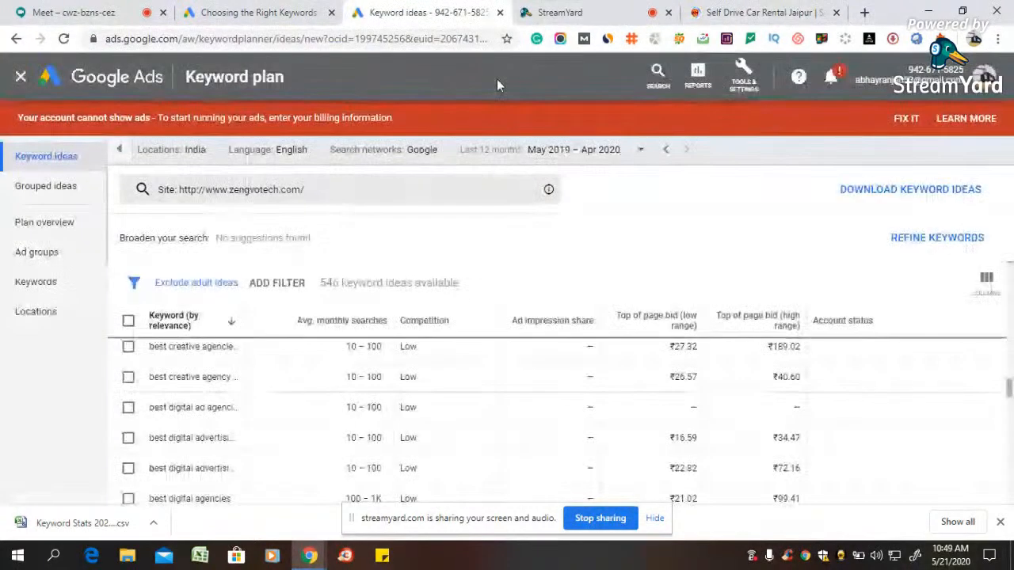
left_click(357, 199)
key("ctrl+a")
key("ctrl+v")
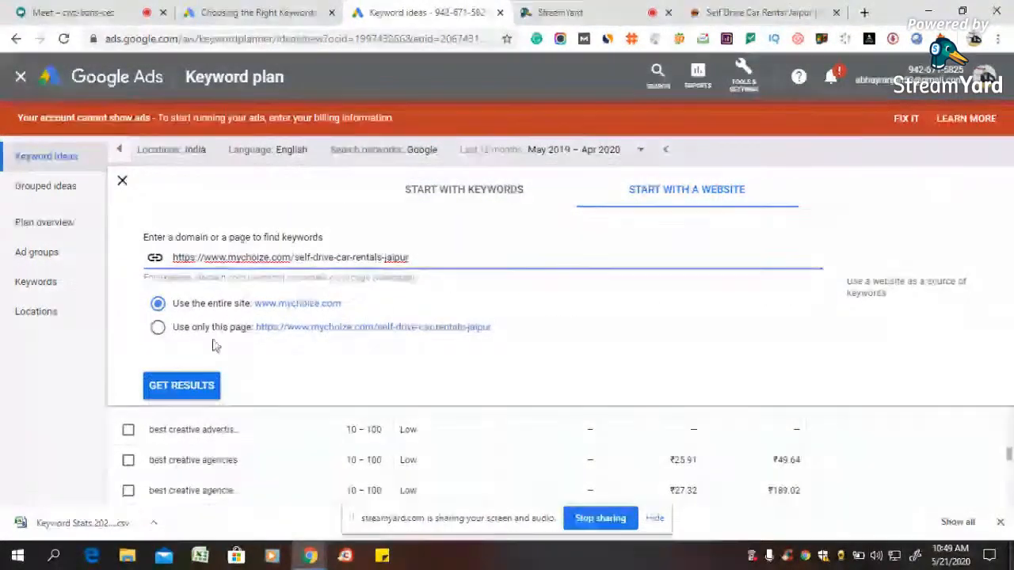
left_click(158, 328)
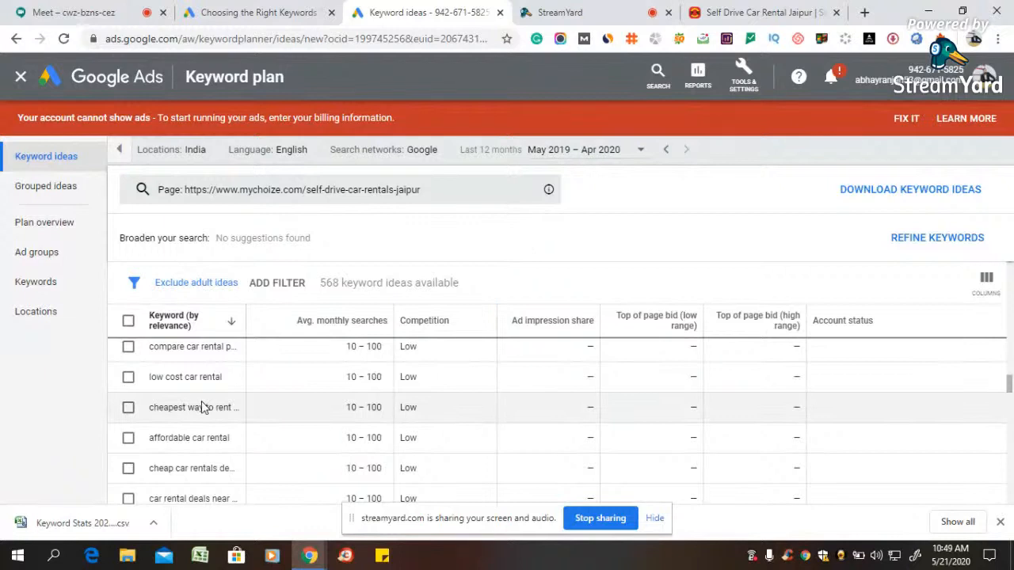
Examine the car rental keyword ideas for the MyChoize page with their monthly searches, competition and bid ranges
scroll(202, 408, "down", 3)
scroll(202, 408, "down", 2)
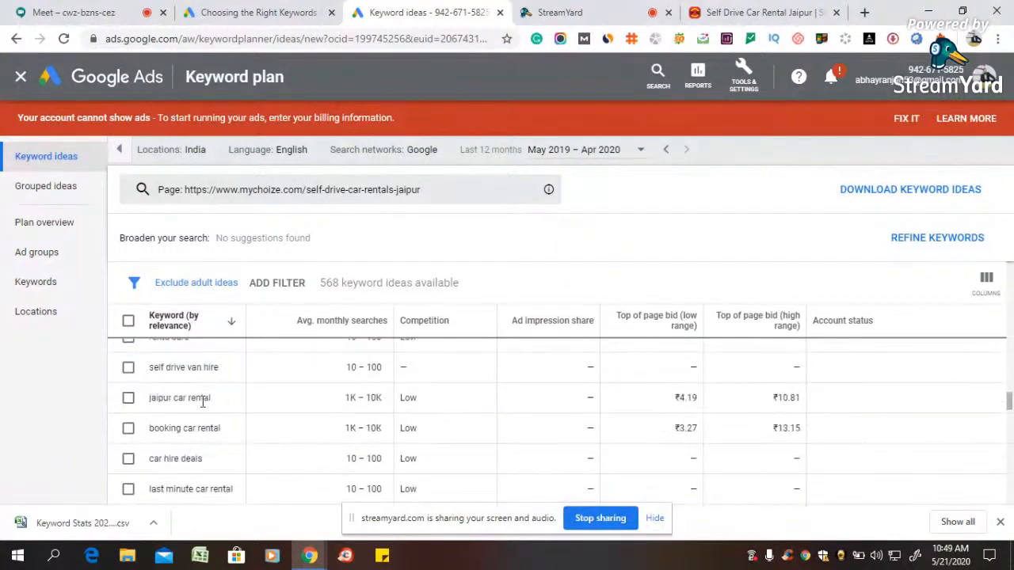
scroll(230, 400, "down", 2)
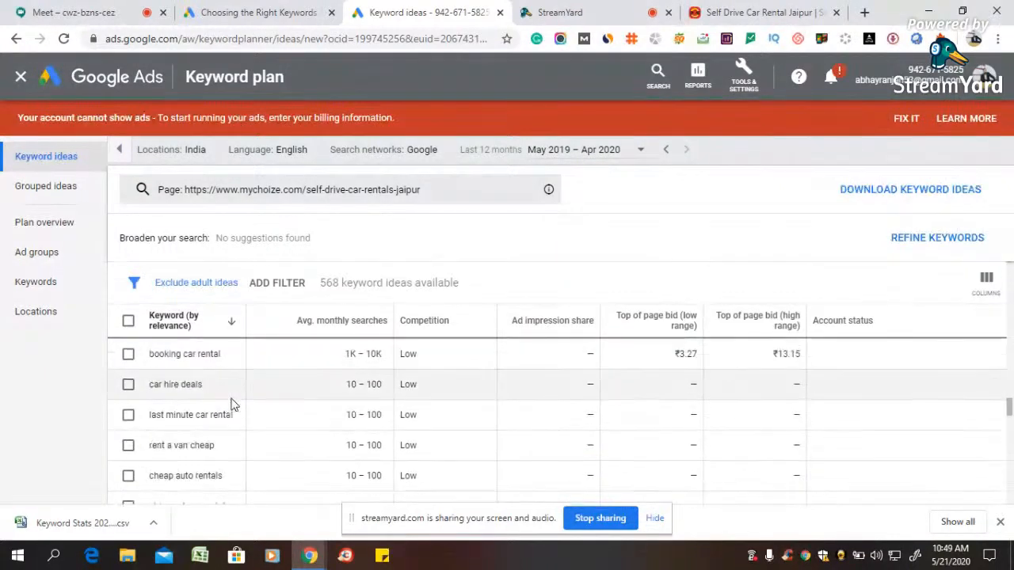
scroll(212, 388, "down", 2)
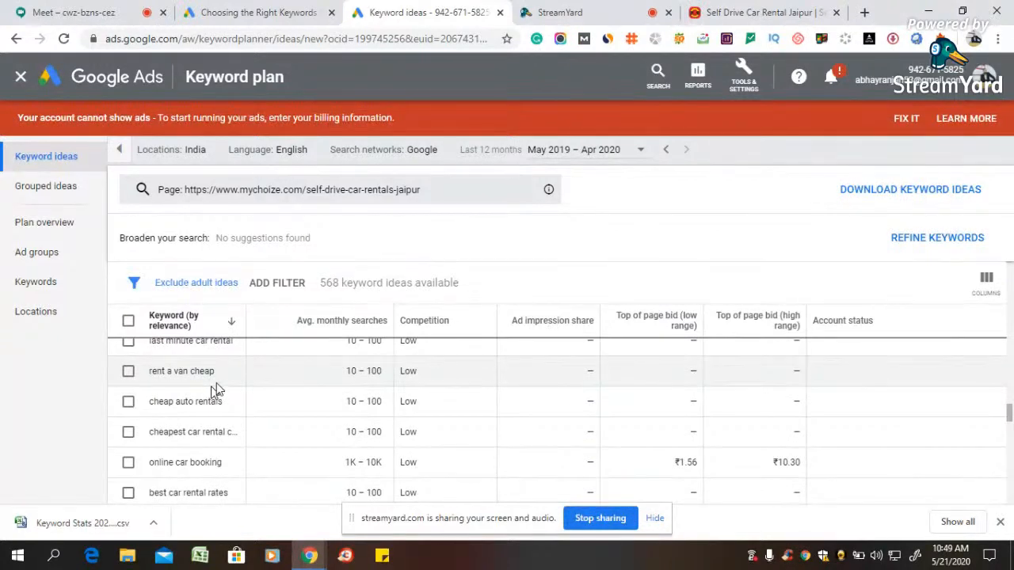
scroll(210, 404, "down", 4)
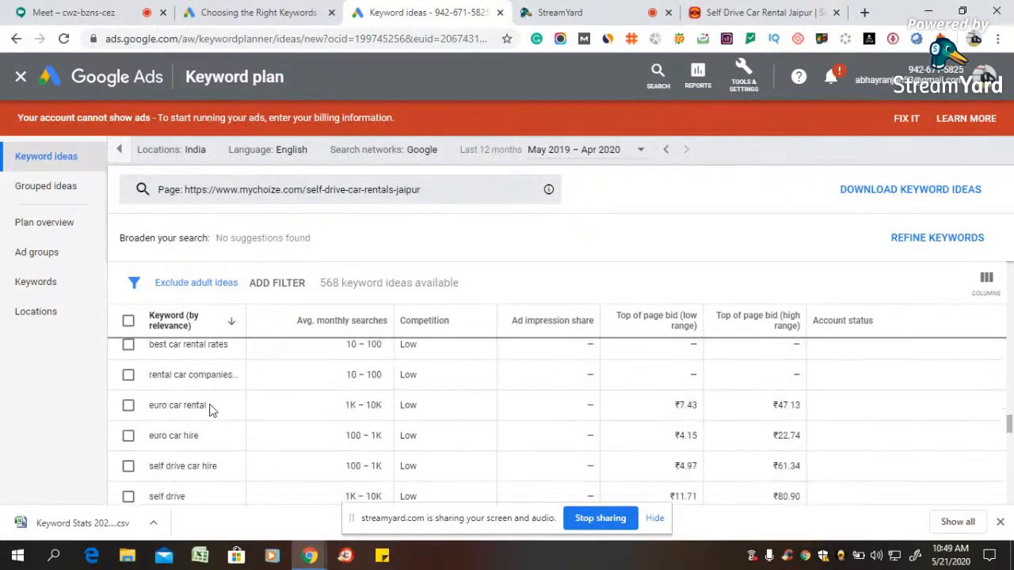
scroll(210, 409, "down", 3)
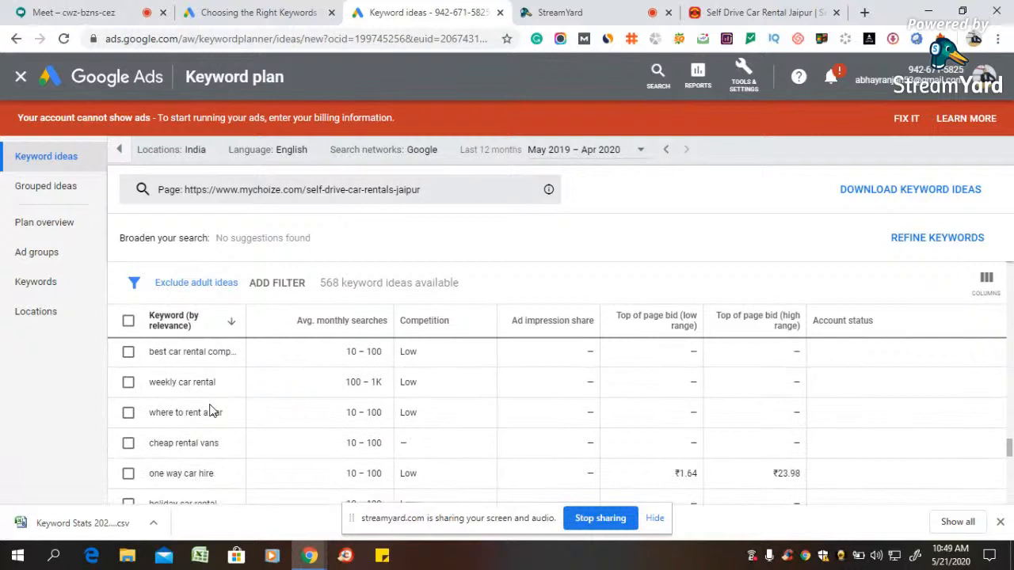
scroll(218, 433, "down", 3)
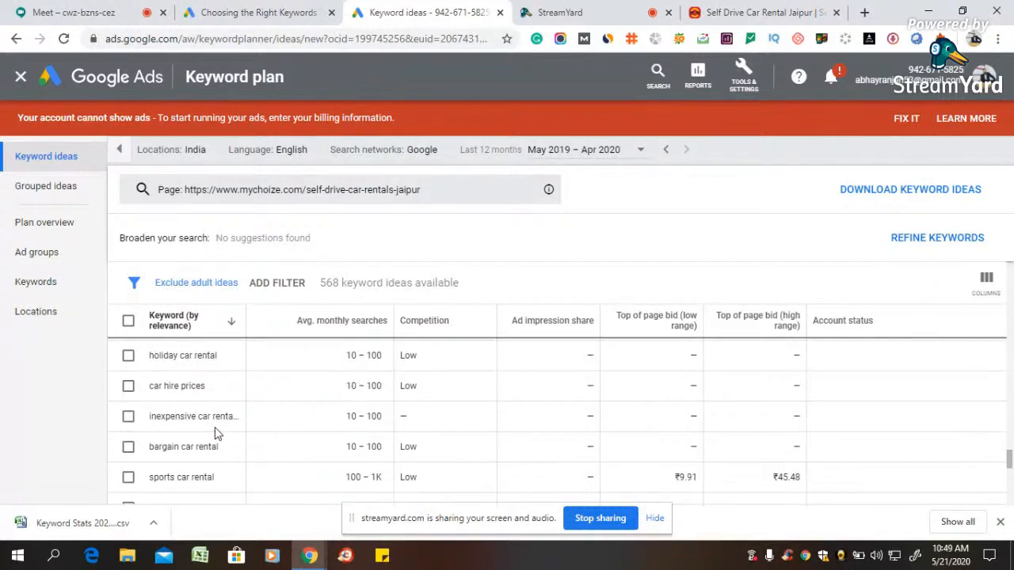
scroll(215, 433, "down", 4)
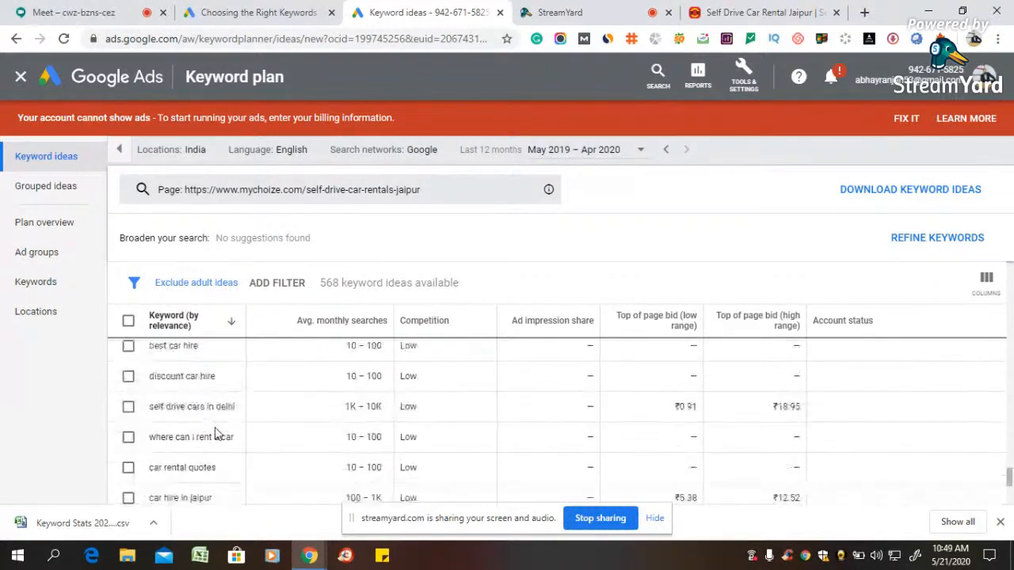
scroll(215, 433, "down", 3)
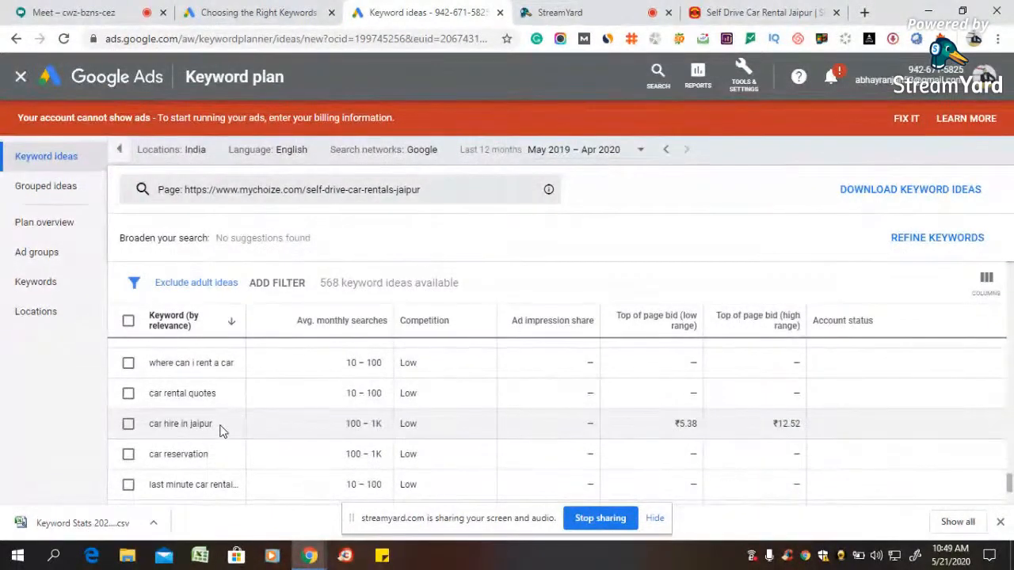
scroll(221, 434, "down", 2)
scroll(222, 438, "down", 2)
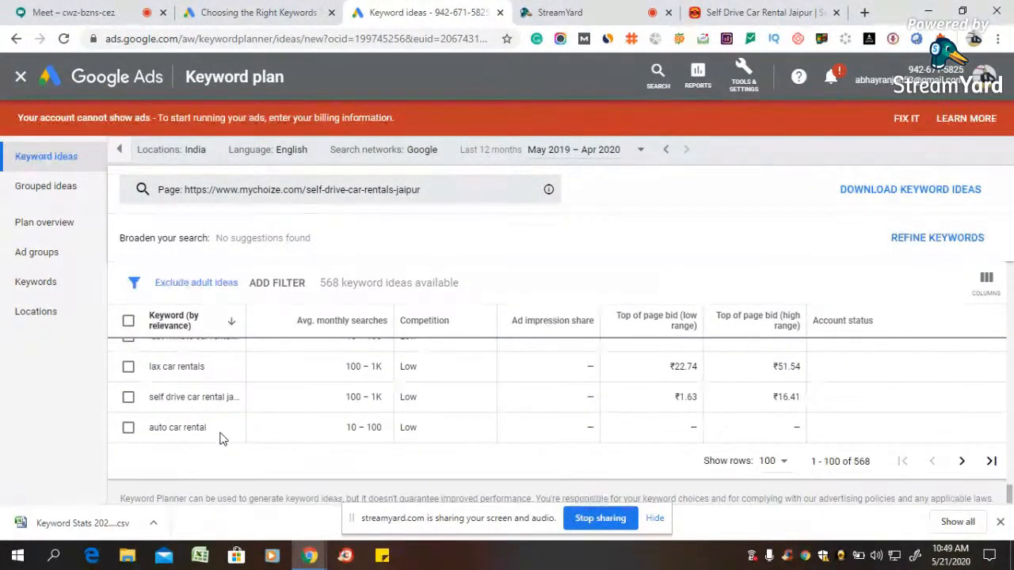
scroll(270, 373, "up", 5)
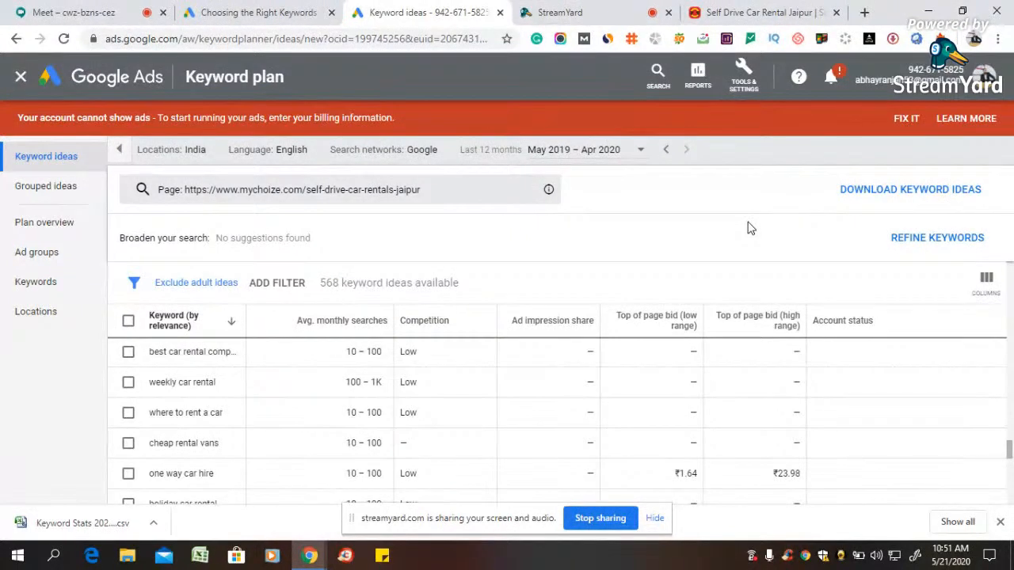
Switch to StreamYard and start ending the live broadcast
left_click(618, 7)
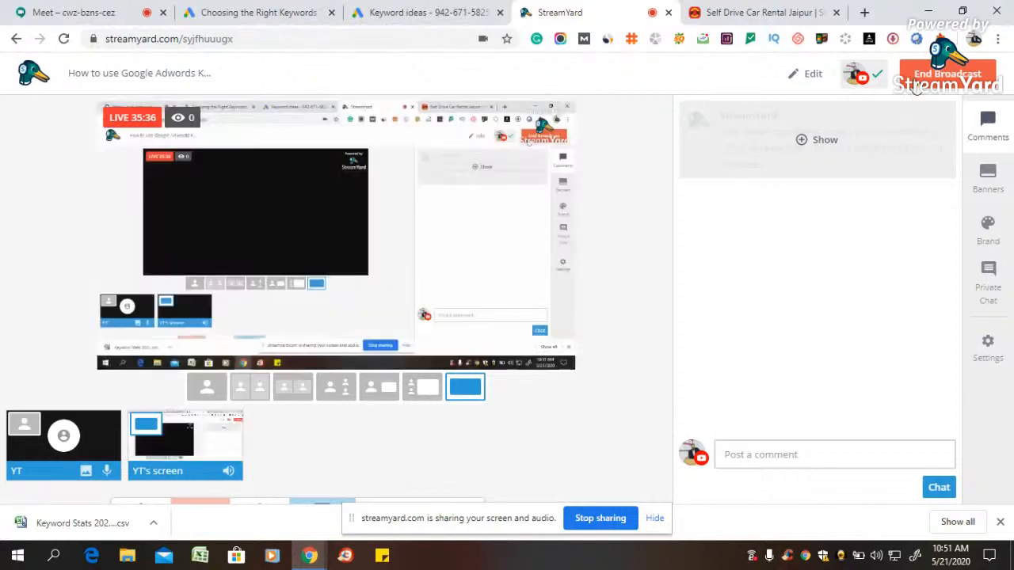
left_click(931, 77)
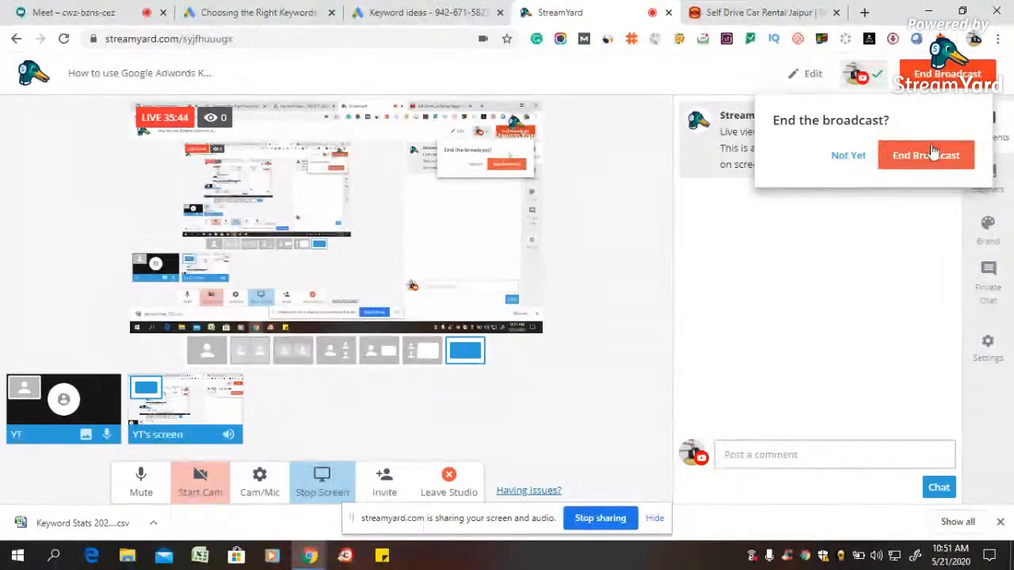